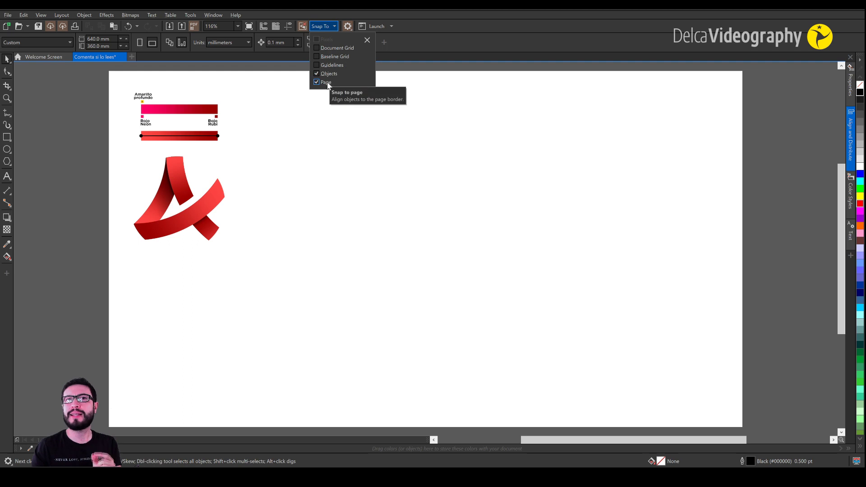
# Set the document's duplicate distance to 0 mm
pyautogui.doubleClick(319, 39)
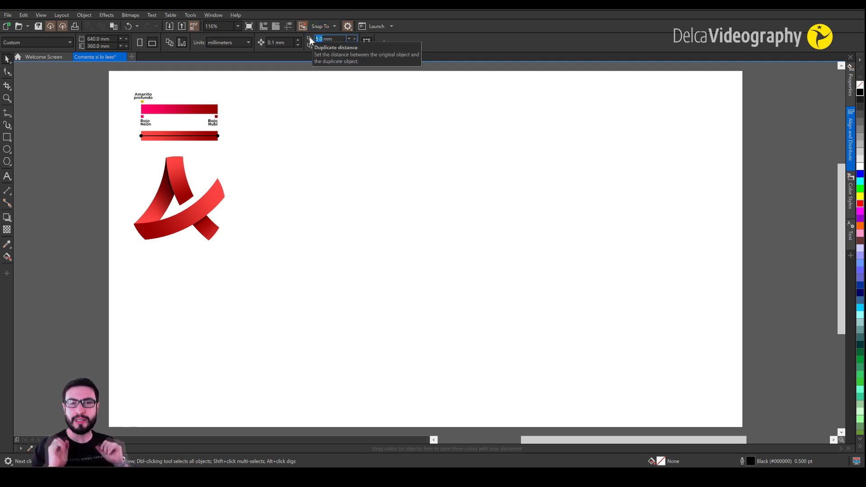
pyautogui.write('0')
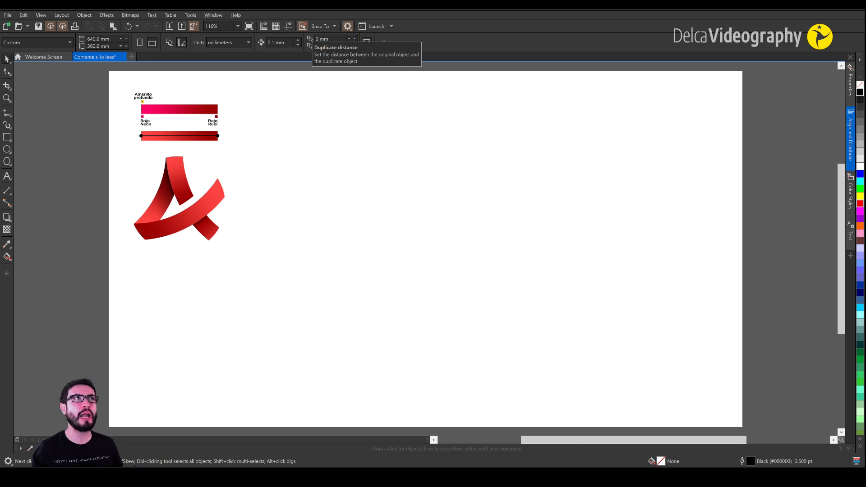
pyautogui.press('Return')
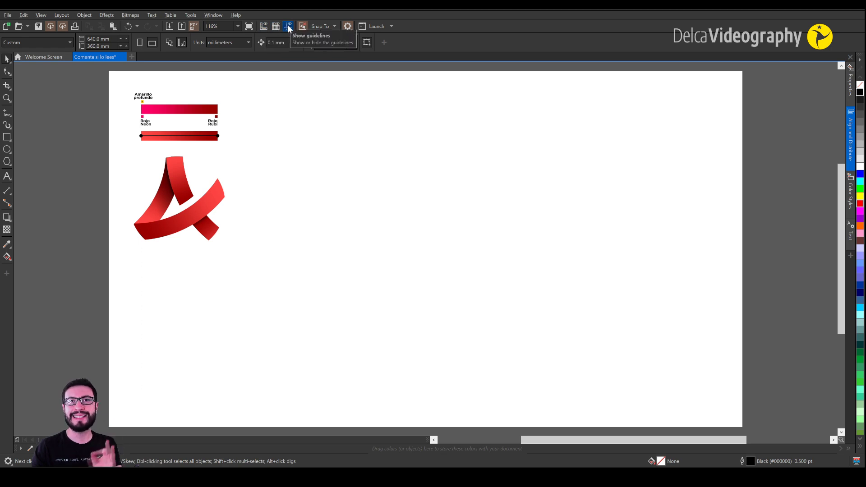
# Open the Objects docker and collapse it again
pyautogui.click(81, 15)
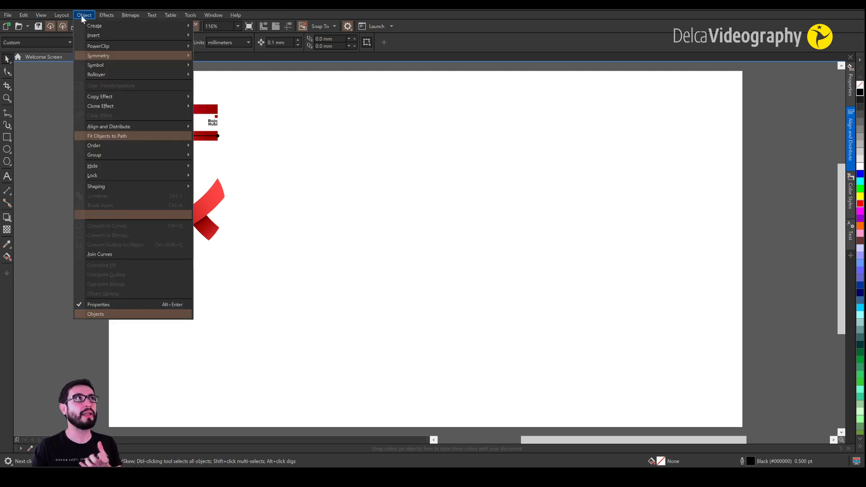
pyautogui.click(115, 316)
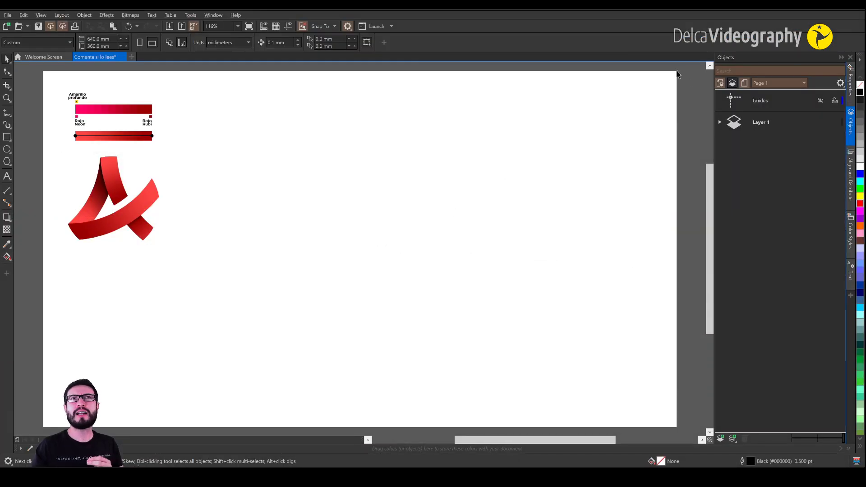
pyautogui.click(840, 58)
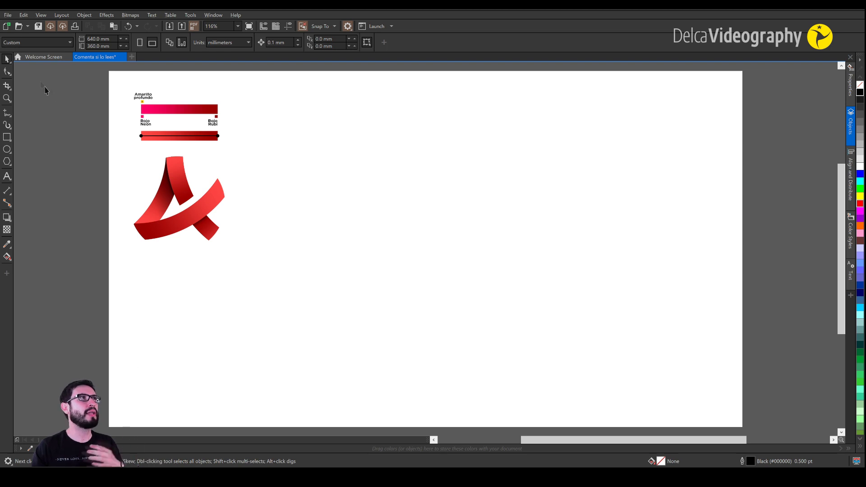
# Check the page's width and height settings
pyautogui.doubleClick(93, 39)
pyautogui.press('Tab')
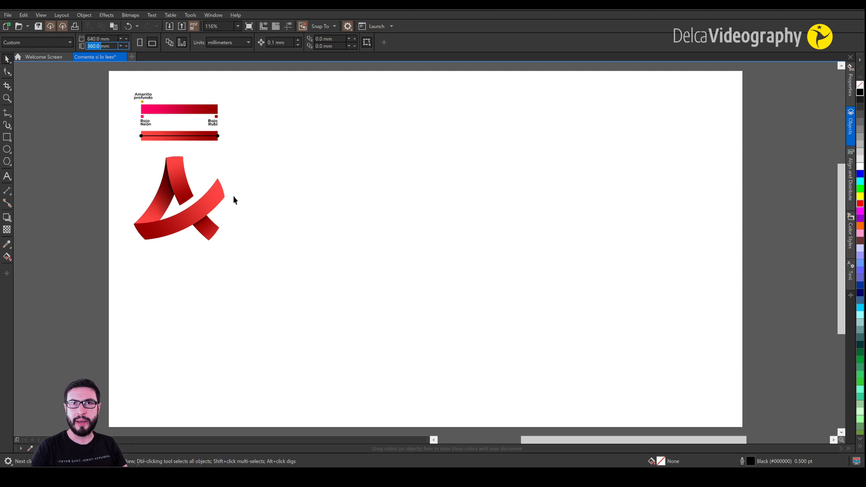
# Draw a circle to the right of the reference logo and set its diameter to 205 mm with proportions locked
pyautogui.click(7, 150)
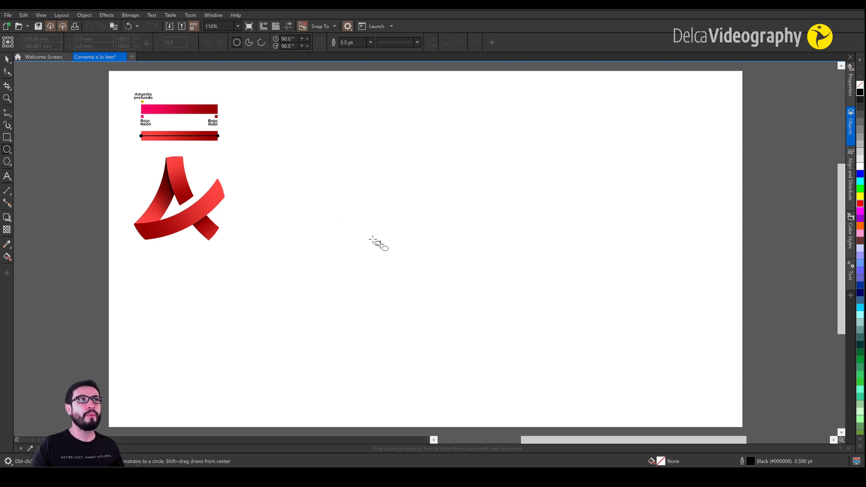
pyautogui.moveTo(393, 217); pyautogui.dragTo(490, 233)
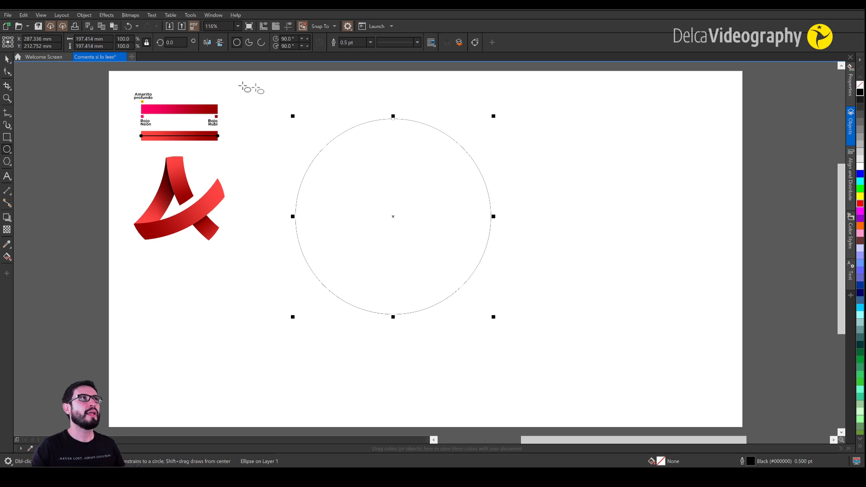
pyautogui.click(147, 43)
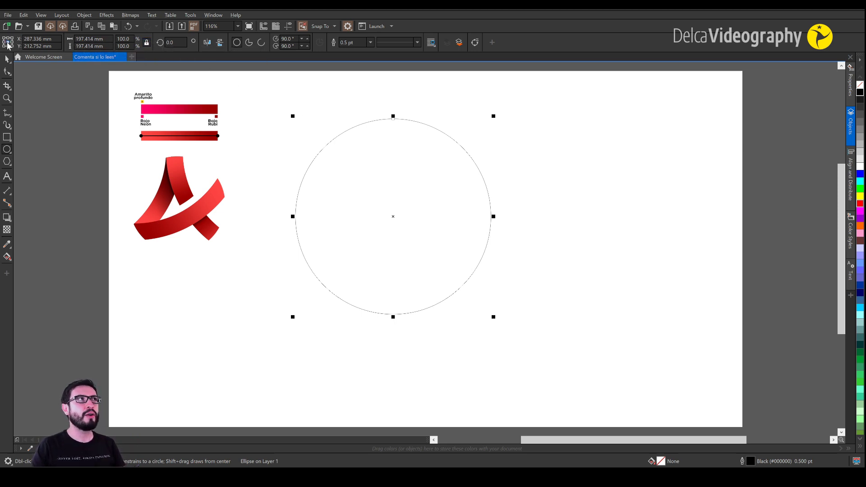
pyautogui.click(86, 39)
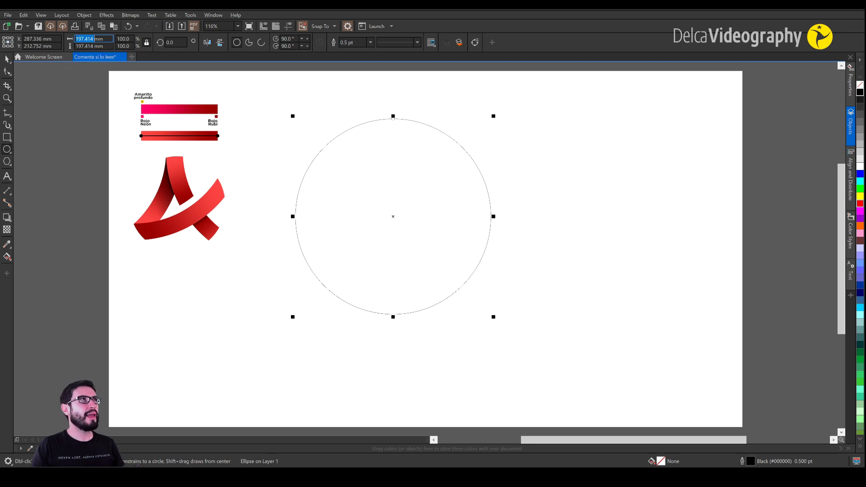
pyautogui.write('2')
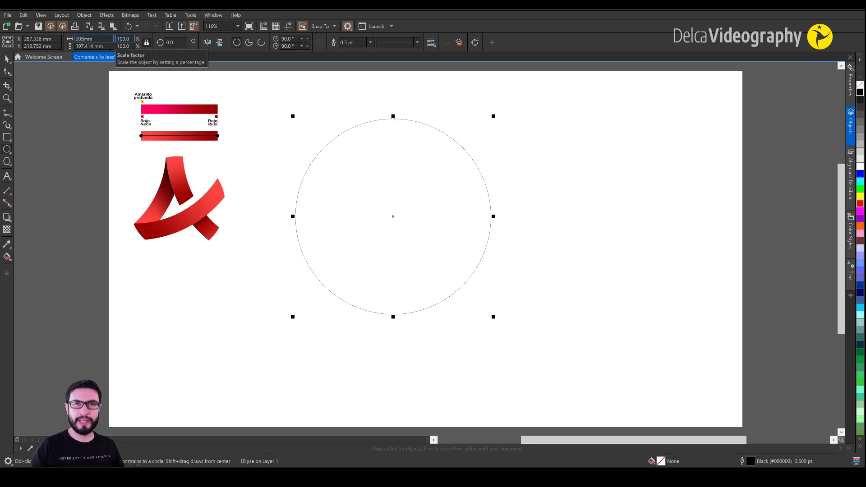
pyautogui.write('05')
pyautogui.press('Return')
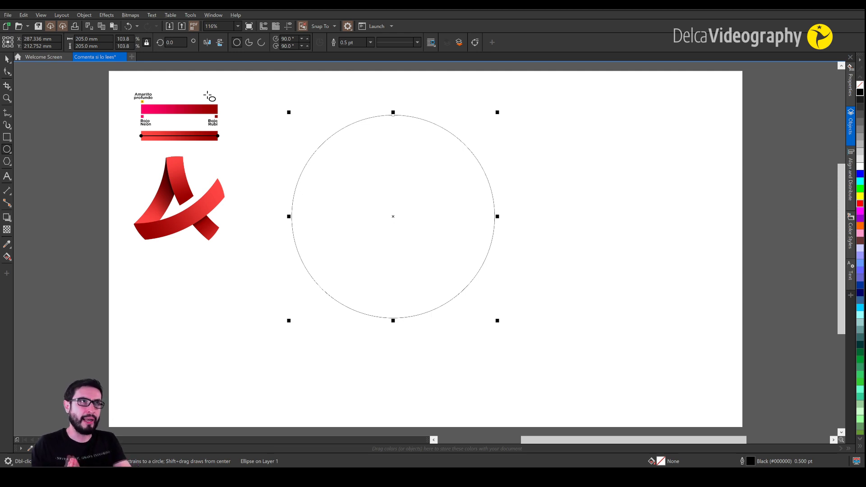
# Duplicate the 205 mm circle in place and set the copy's diameter to 240 mm, keeping both concentric
pyautogui.doubleClick(83, 39)
pyautogui.write('24')
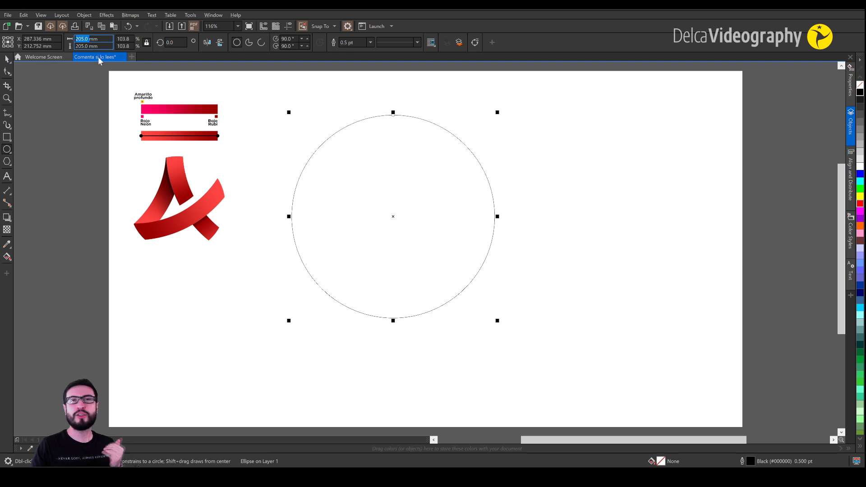
pyautogui.press('Return')
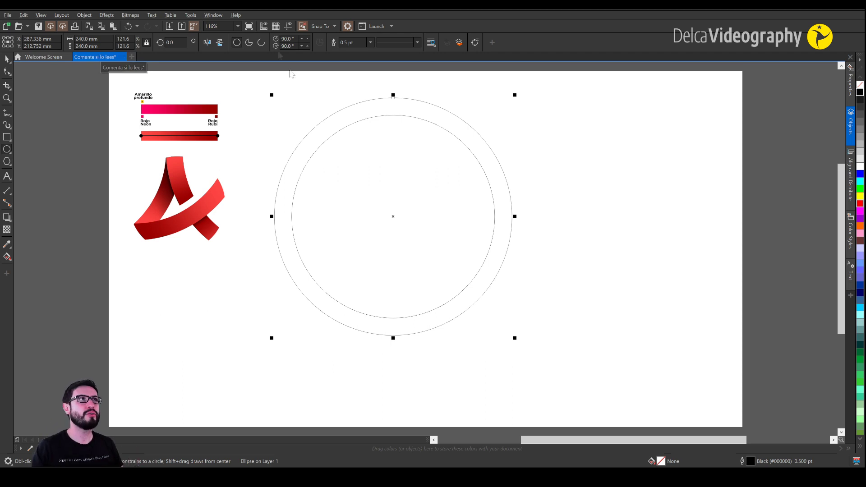
# Set the default outline width for new objects to 2.0 pt with the Rectangle tool active and nothing selected
pyautogui.press('space')
pyautogui.click(6, 137)
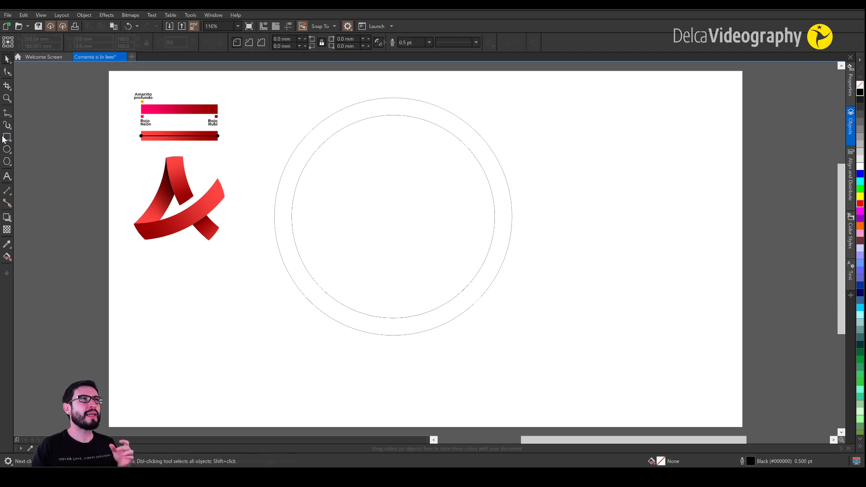
pyautogui.click(429, 42)
pyautogui.click(415, 99)
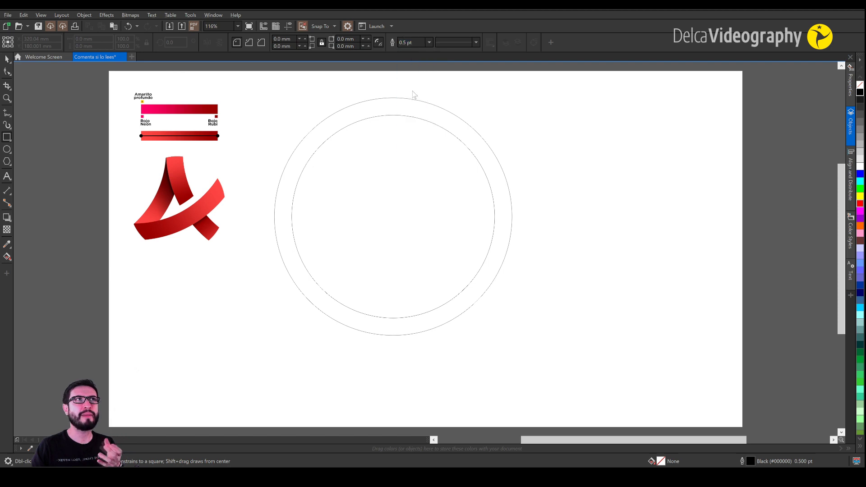
pyautogui.click(447, 292)
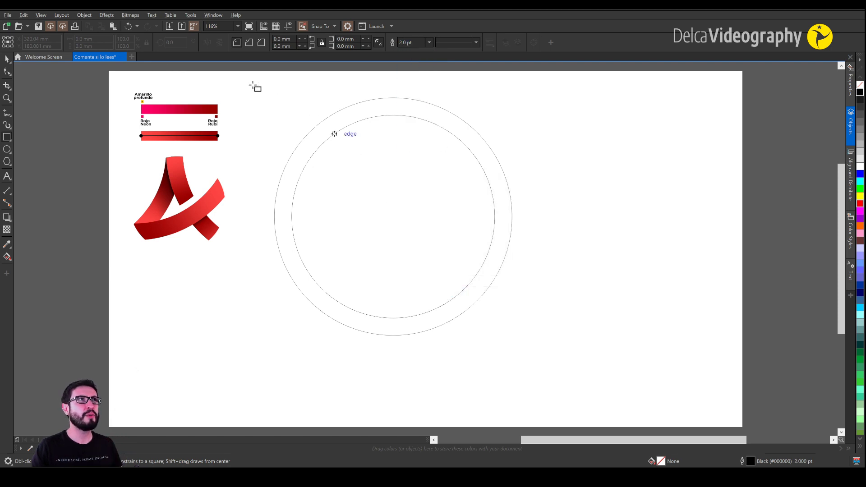
# Select both concentric circles and set their outline width to 2.0 pt
pyautogui.press('space')
pyautogui.moveTo(249, 79); pyautogui.dragTo(538, 357)
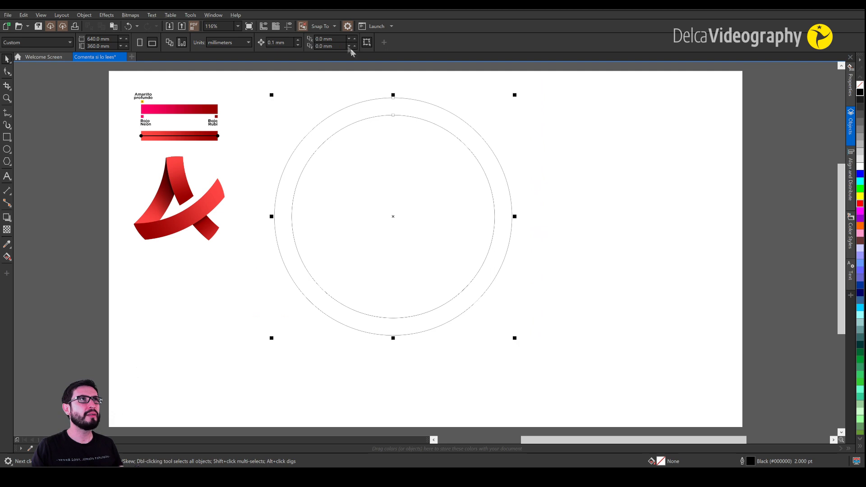
pyautogui.click(377, 42)
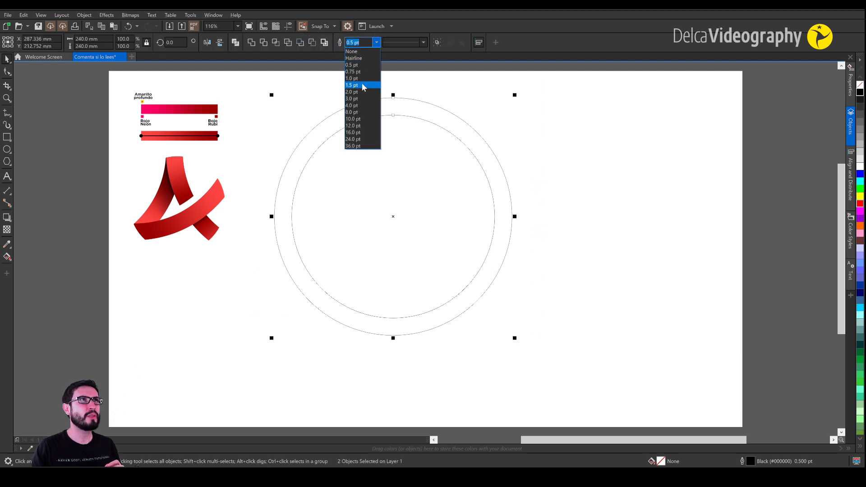
pyautogui.click(363, 90)
pyautogui.click(377, 42)
pyautogui.click(363, 97)
pyautogui.click(554, 237)
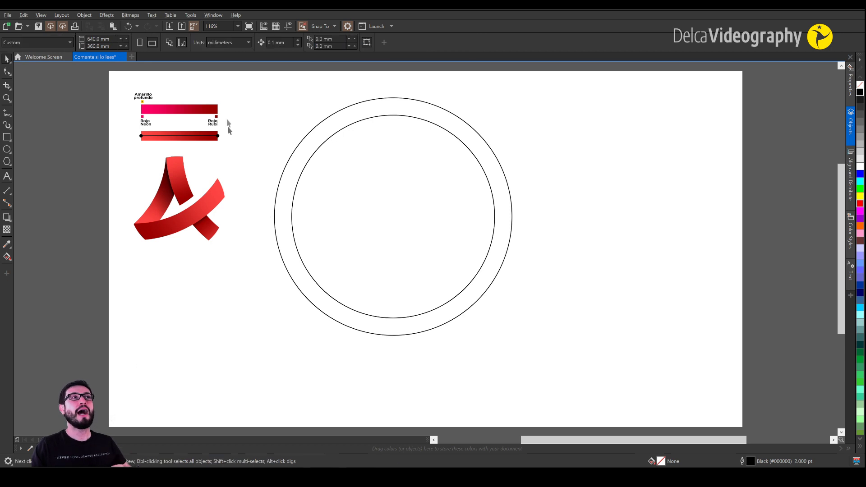
# Copy the circle pair to the right, snapping the copy's outer left quadrant to the original inner circle's right quadrant
pyautogui.moveTo(367, 219); pyautogui.dragTo(531, 325)
pyautogui.moveTo(562, 378); pyautogui.dragTo(567, 383)
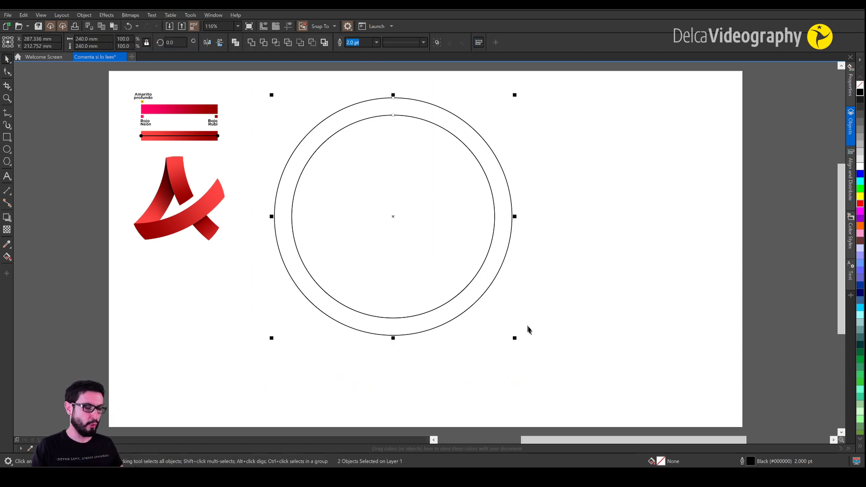
pyautogui.click(450, 286)
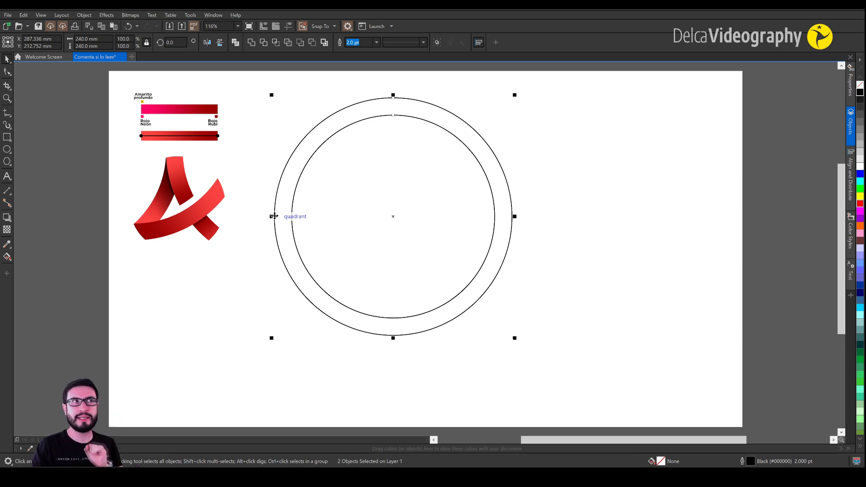
pyautogui.moveTo(274, 216); pyautogui.dragTo(495, 217)
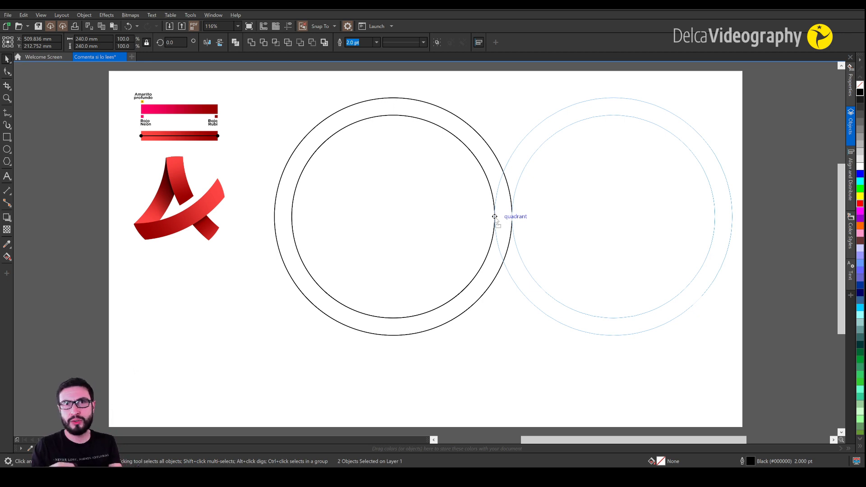
pyautogui.moveTo(494, 216); pyautogui.dragTo(495, 217)
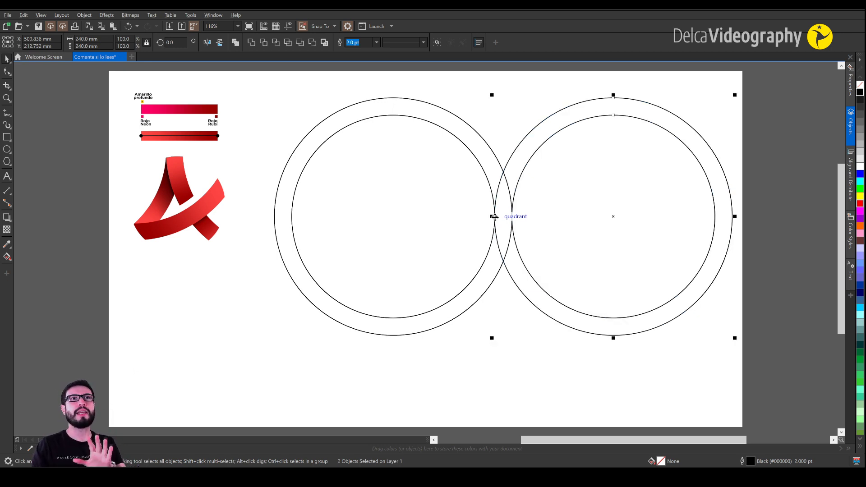
# Move all four circles together about 21 mm to the left
pyautogui.moveTo(235, 75); pyautogui.dragTo(759, 374)
pyautogui.moveTo(609, 246); pyautogui.dragTo(589, 247)
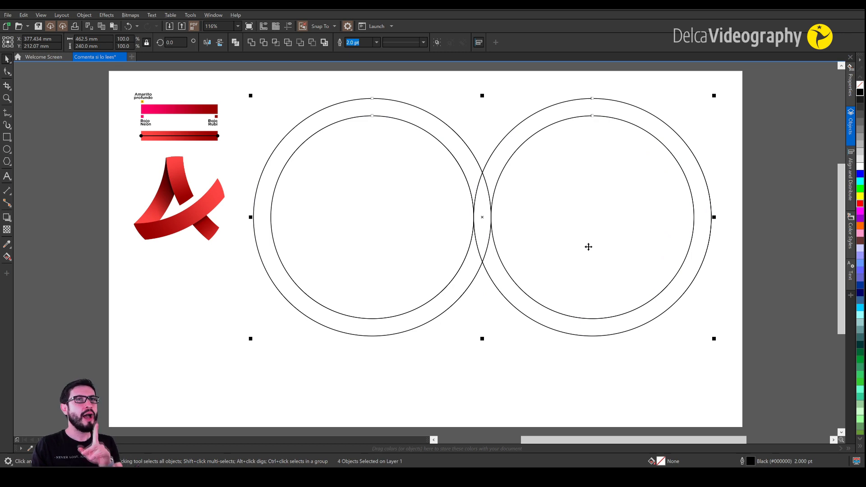
pyautogui.click(444, 358)
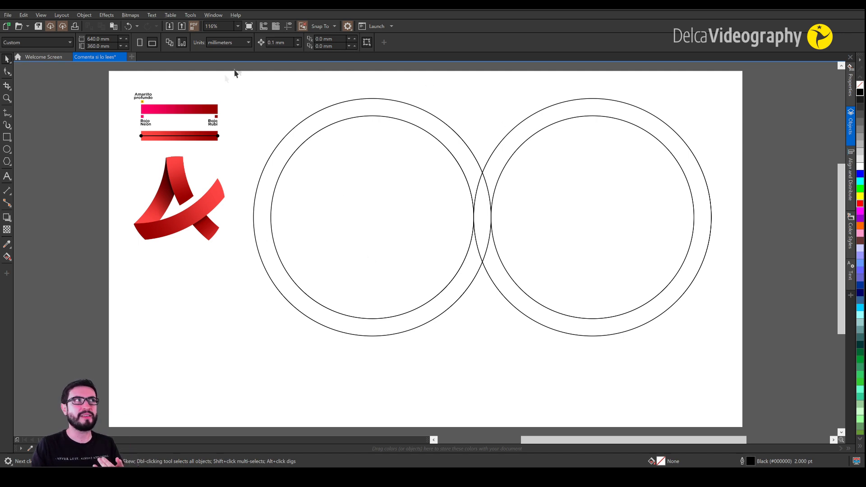
# Draw a rectangle up and right from the left circles' center, then size it to 70 × 27 mm anchored at its lower-left corner
pyautogui.click(6, 137)
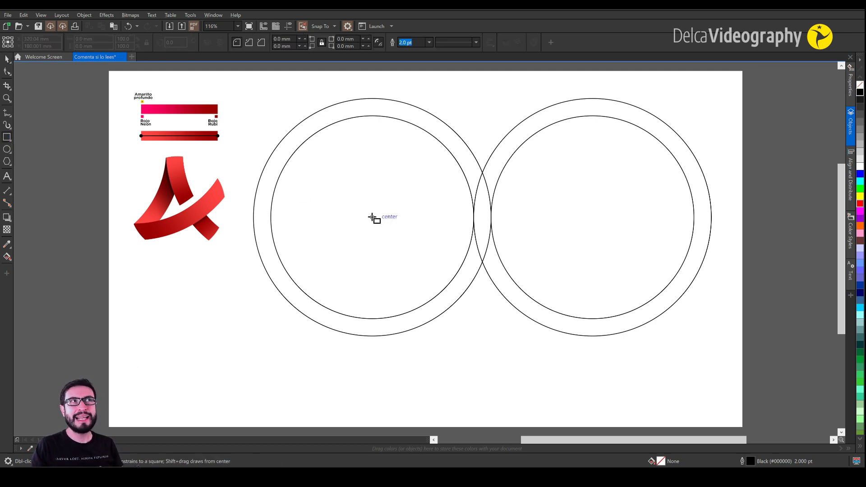
pyautogui.moveTo(371, 217)
pyautogui.mouseDown()
pyautogui.moveTo(400, 191)
pyautogui.moveTo(438, 192)
pyautogui.mouseUp()
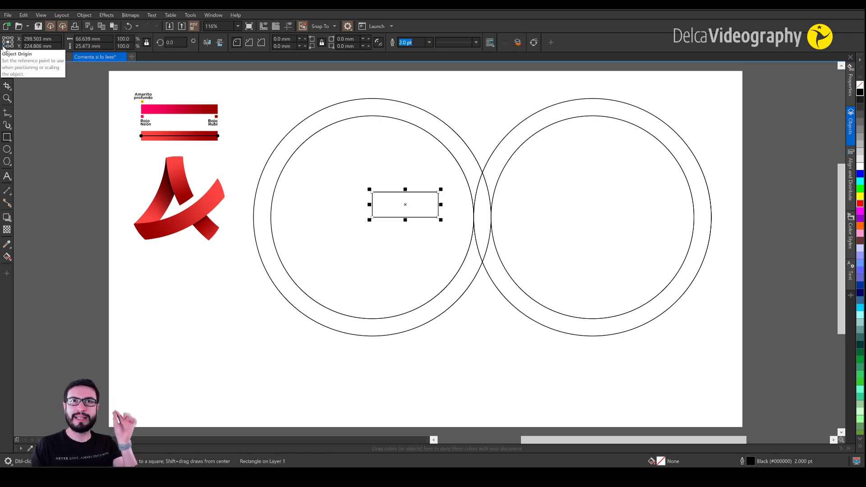
pyautogui.click(3, 47)
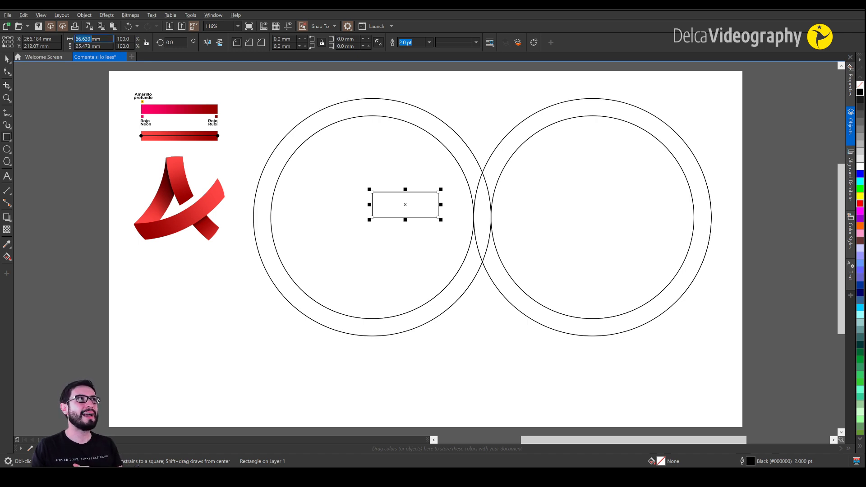
pyautogui.click(91, 39)
pyautogui.write('7mm')
pyautogui.press('Tab')
pyautogui.write('27')
pyautogui.press('Return')
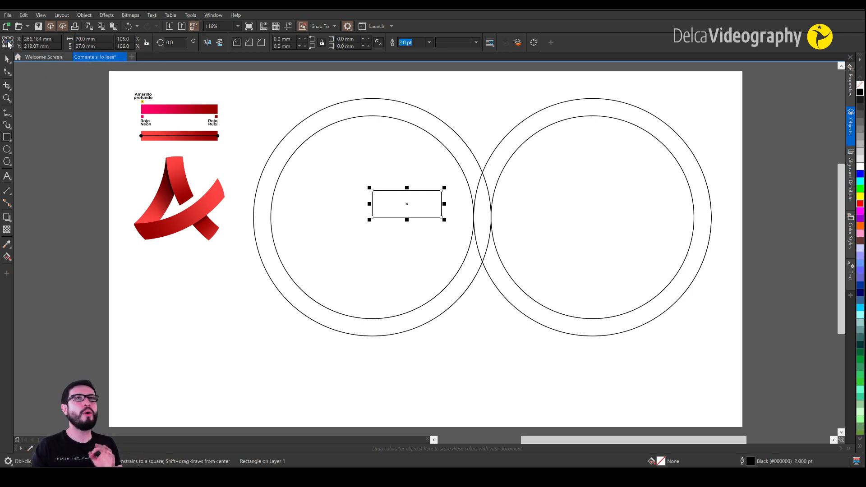
pyautogui.click(8, 42)
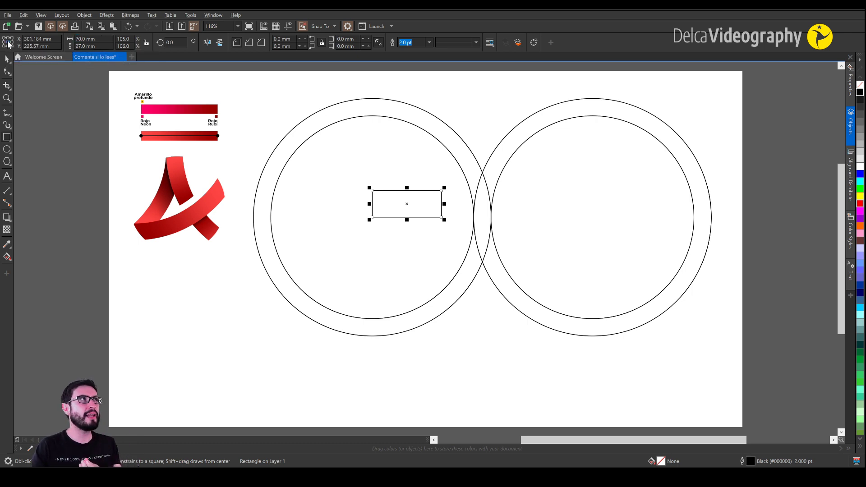
pyautogui.press('Escape')
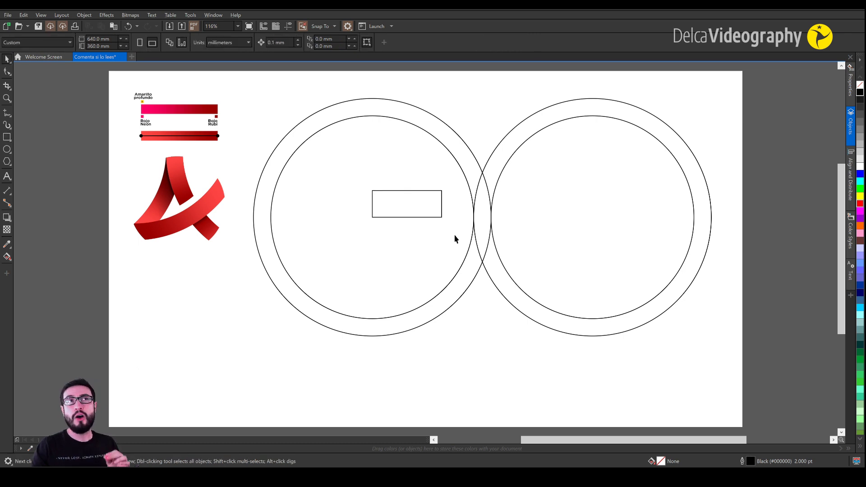
# Copy the left concentric circle pair, snapping the copy's center to the upper-right corner of the 70 × 27 mm rectangle
pyautogui.click(373, 117)
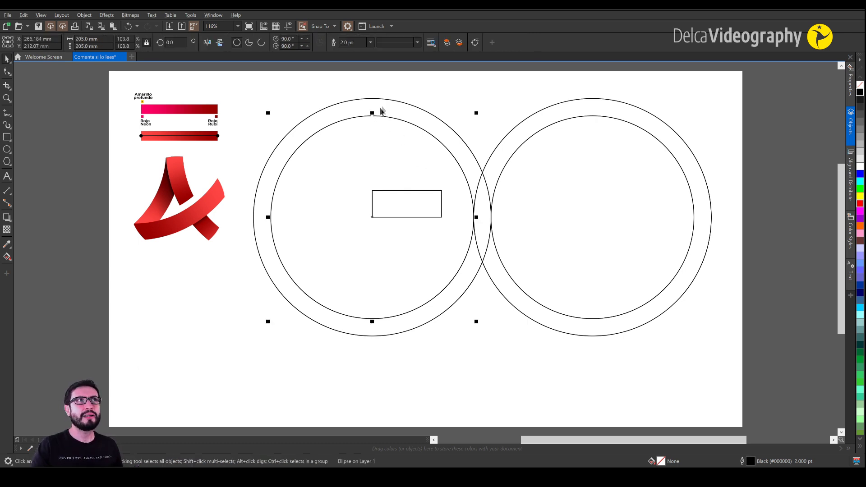
pyautogui.keyDown('shift'); pyautogui.click(387, 101); pyautogui.keyUp('shift')
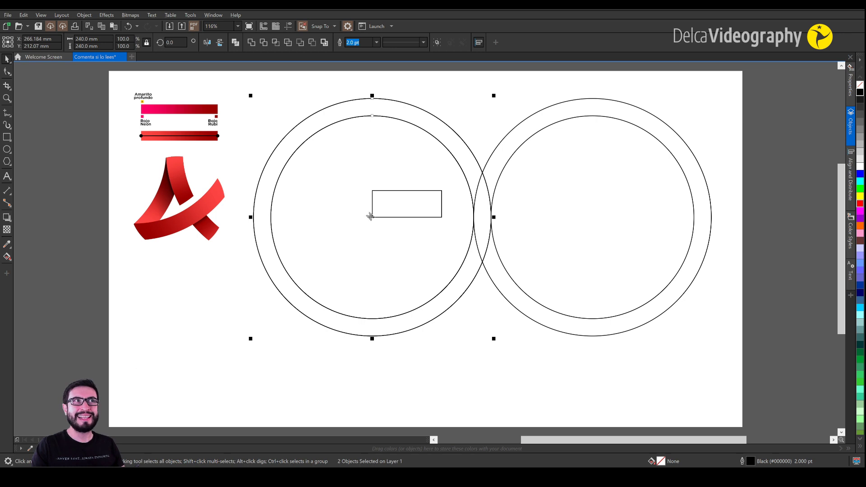
pyautogui.moveTo(372, 217); pyautogui.dragTo(441, 191)
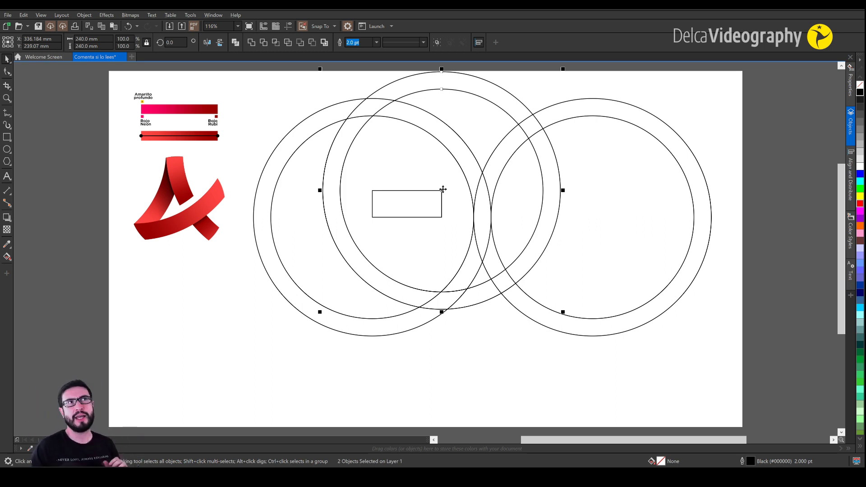
# Delete the 70 × 27 mm guide rectangle at the left circles' center
pyautogui.click(266, 120)
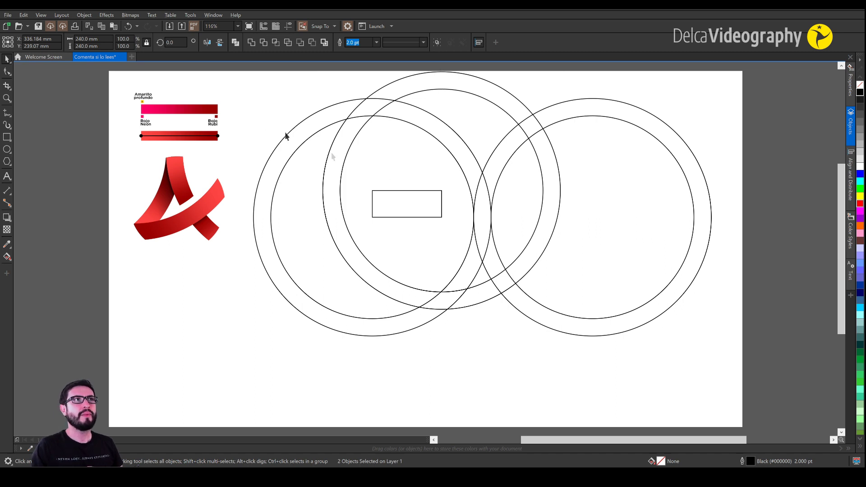
pyautogui.click(421, 191)
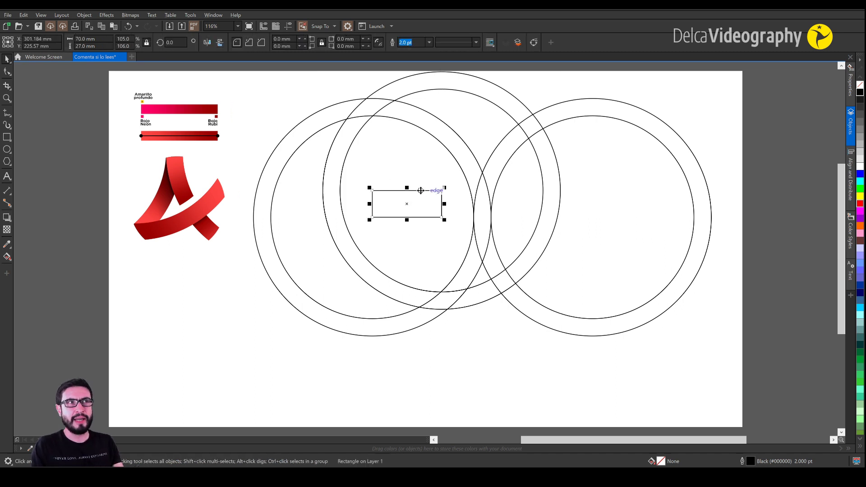
pyautogui.press('Delete')
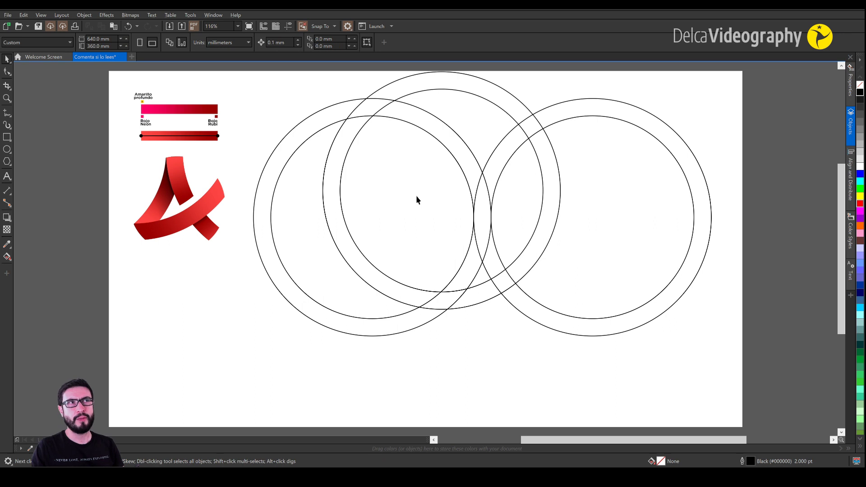
# Duplicate the middle pair's inner circle in place and set the copy's diameter to 192 mm
pyautogui.click(475, 96)
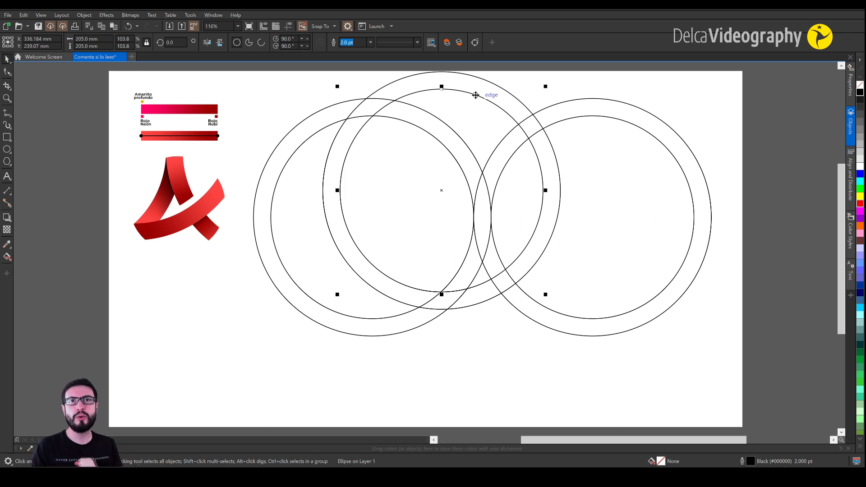
pyautogui.click(475, 95)
pyautogui.click(88, 39)
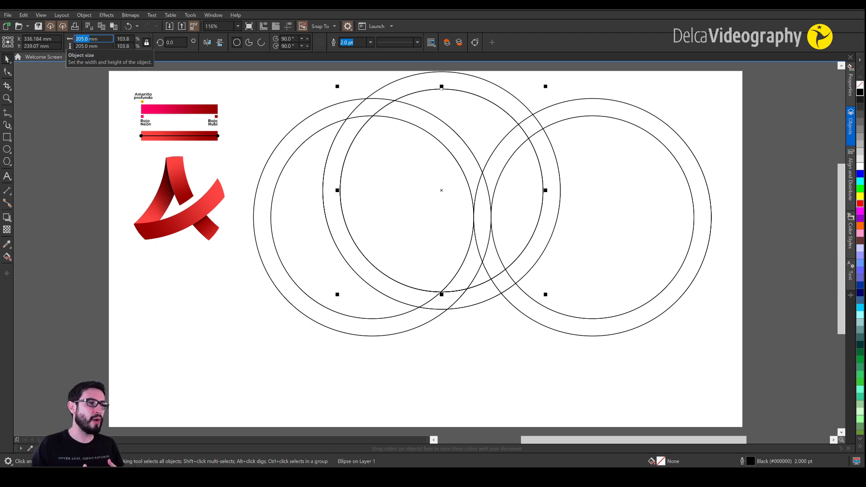
pyautogui.write('192')
pyautogui.press('Return')
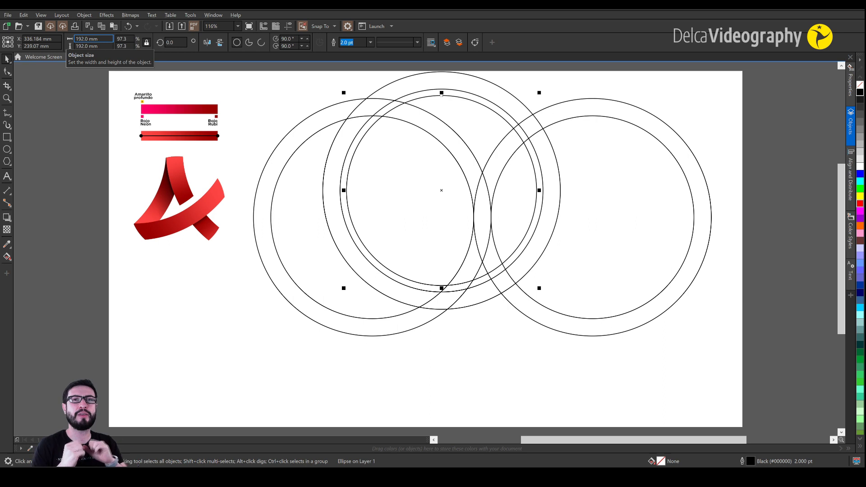
pyautogui.click(483, 333)
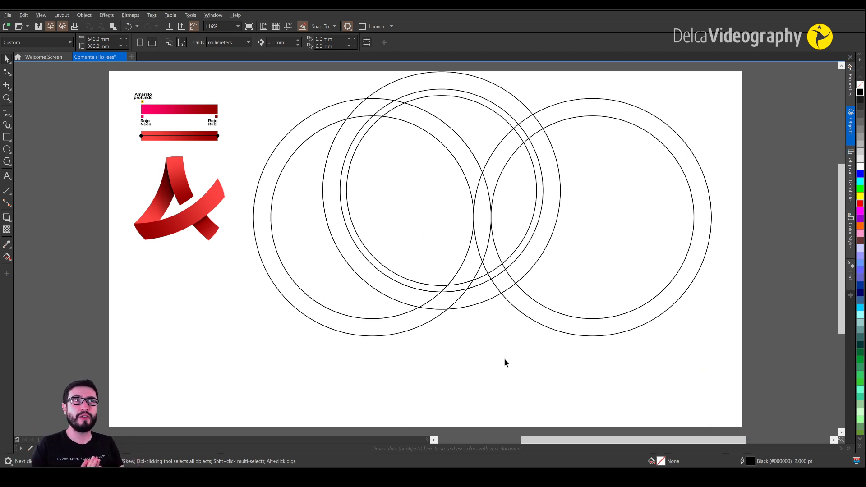
# Draw a straight horizontal 17.5 mm line with the Freehand tool between the two points where the left and right circle pairs touch
pyautogui.scroll(2, 490, 232)
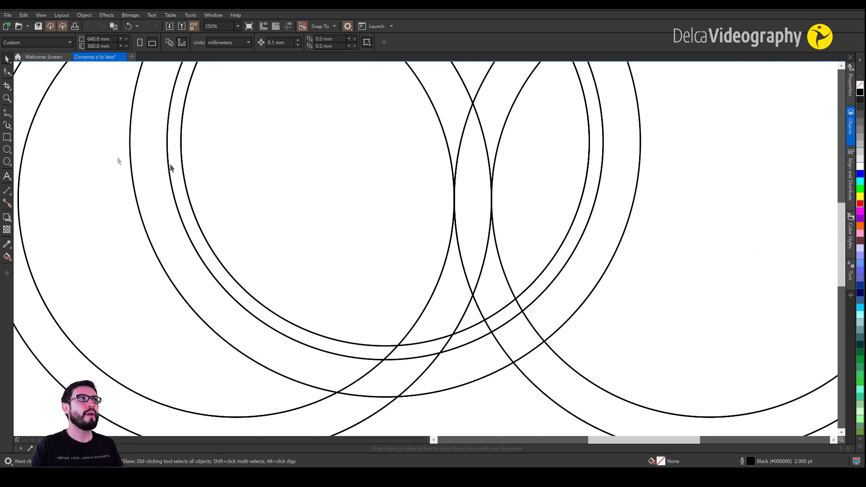
pyautogui.click(5, 114)
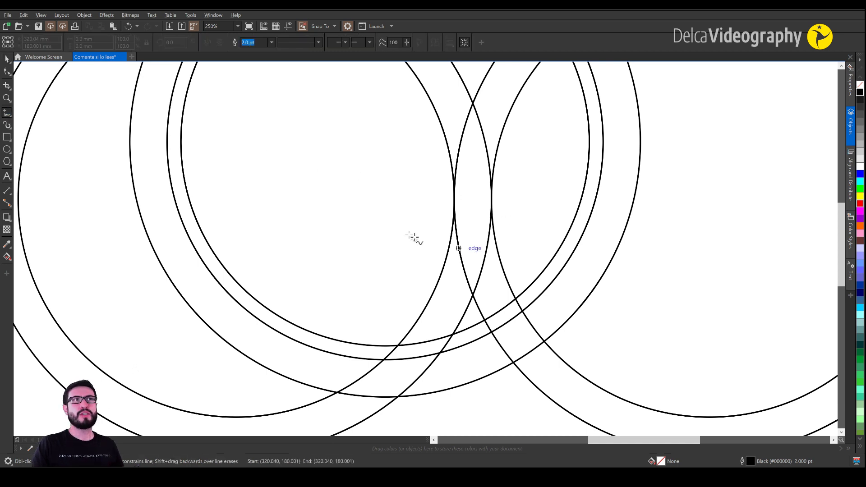
pyautogui.click(455, 199)
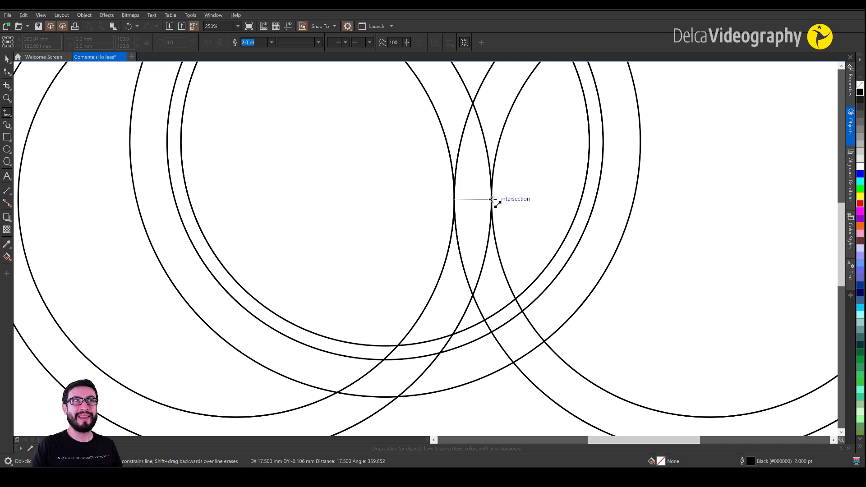
pyautogui.click(491, 199)
pyautogui.scroll(-1, 454, 199)
pyautogui.scroll(-3, 449, 201)
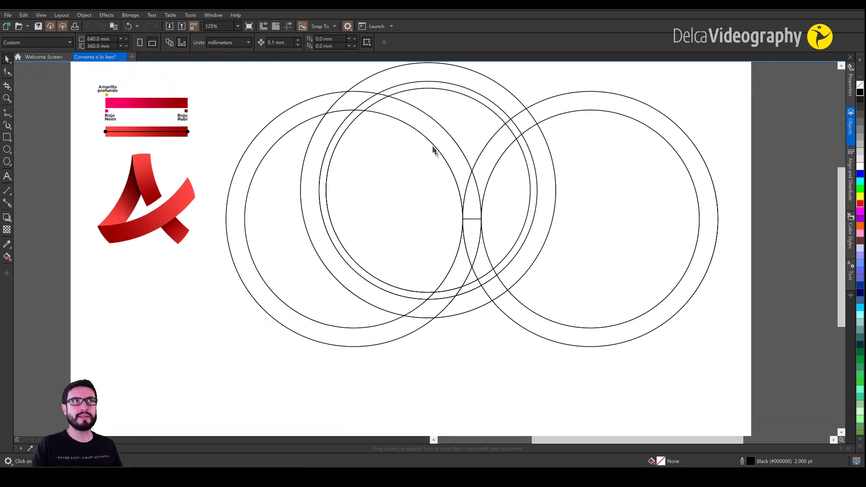
# Activate the Rectangle tool for work on the short line connecting the left and right circle pairs
pyautogui.scroll(3, 469, 231)
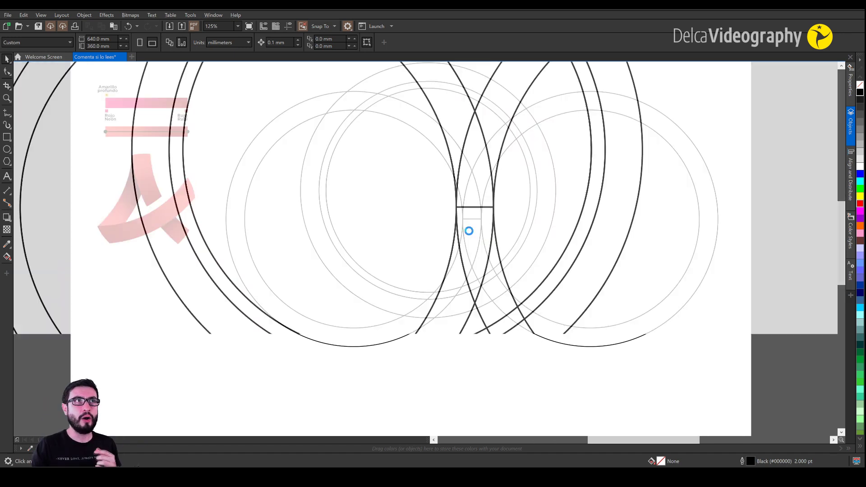
pyautogui.scroll(2, 479, 244)
pyautogui.press('F6')
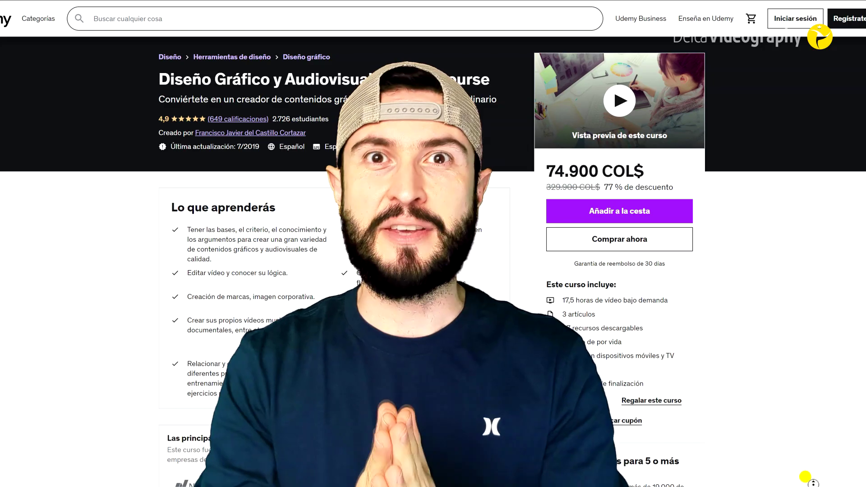
pyautogui.scroll(-2, 805, 476)
pyautogui.scroll(-2, 805, 482)
pyautogui.scroll(-2, 805, 483)
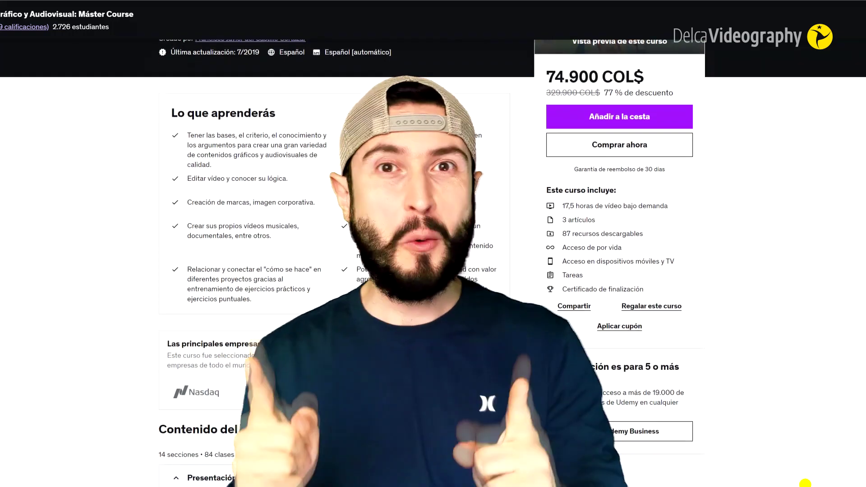
pyautogui.scroll(-2, 805, 483)
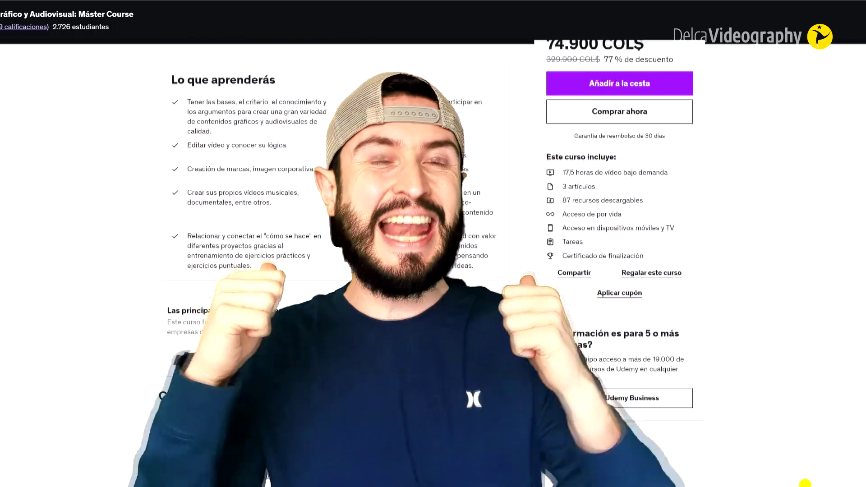
pyautogui.scroll(-2, 805, 482)
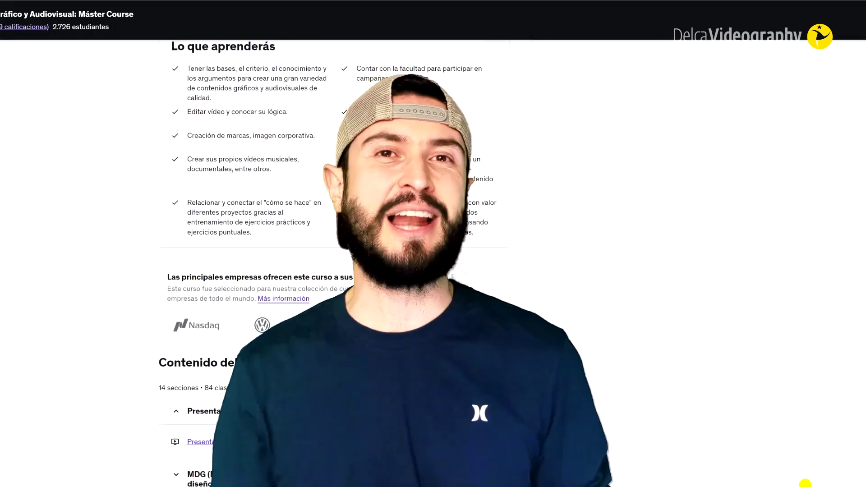
pyautogui.scroll(-2, 805, 482)
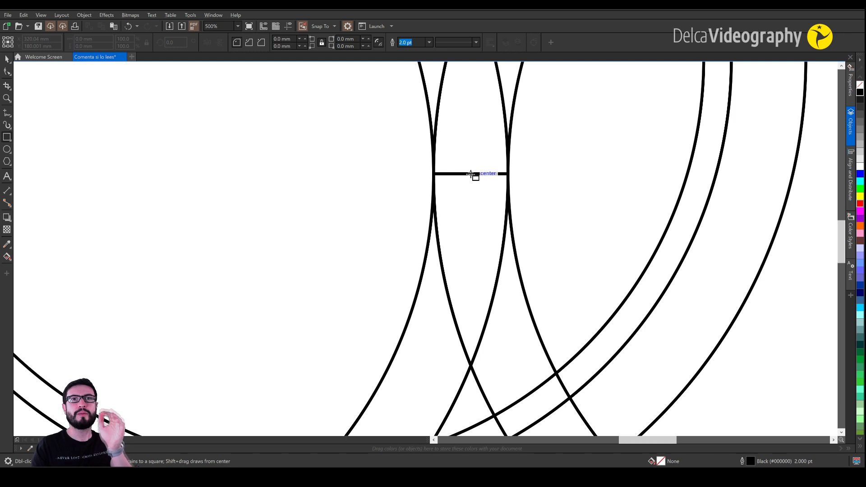
# Draw a rectangle down and right from the short line's center, then size it to 3 × 5.5 mm anchored at its upper-left corner, proportions unlocked
pyautogui.moveTo(471, 174); pyautogui.dragTo(489, 230)
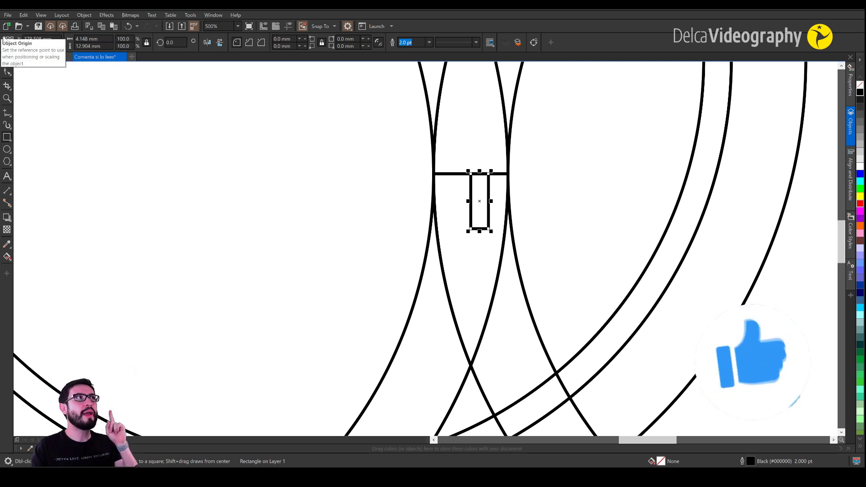
pyautogui.click(5, 40)
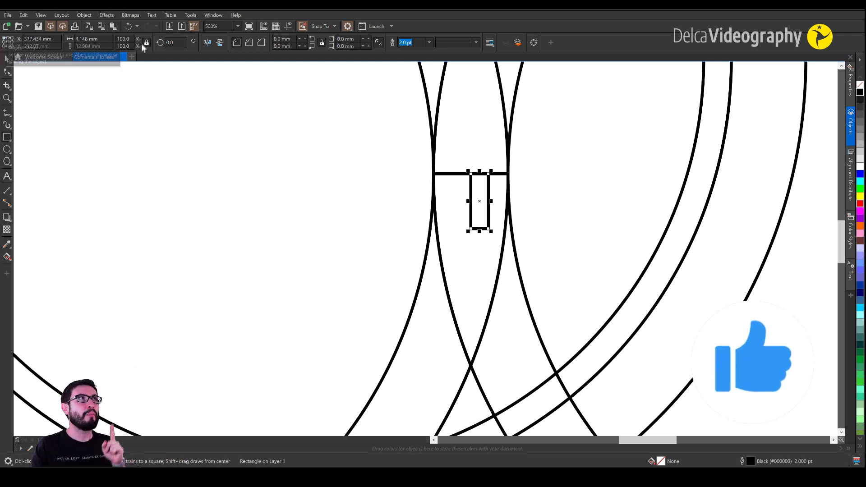
pyautogui.doubleClick(83, 39)
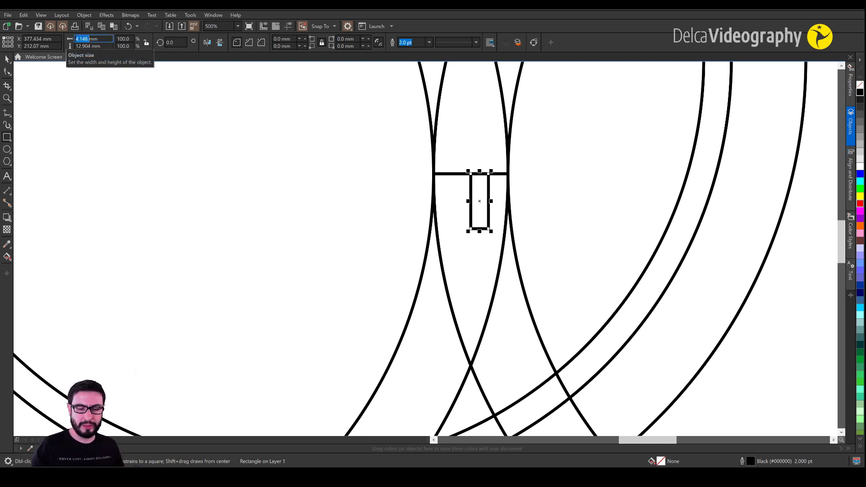
pyautogui.write('3mm')
pyautogui.press('Tab')
pyautogui.write('5')
pyautogui.press('Return')
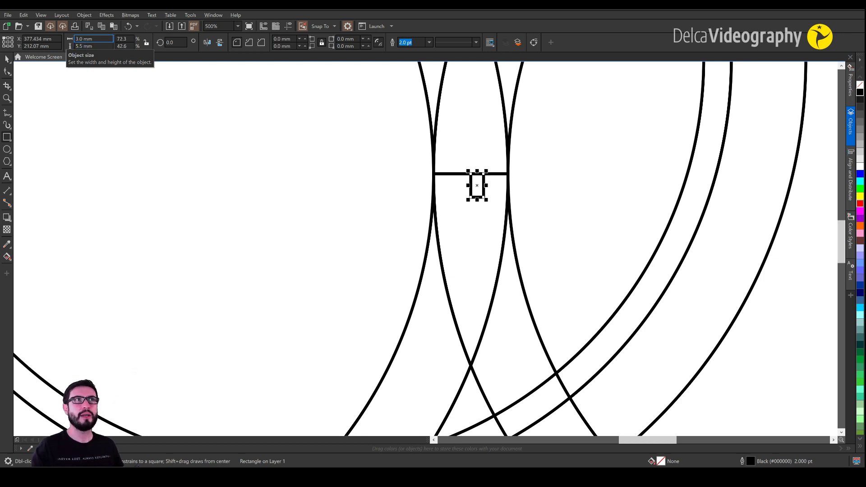
pyautogui.scroll(2, 480, 180)
pyautogui.press('space')
pyautogui.scroll(-6, 449, 182)
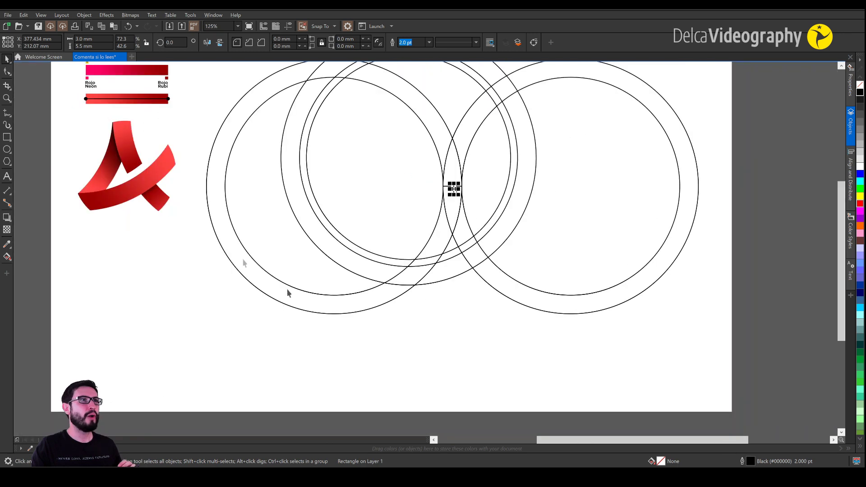
pyautogui.click(251, 248)
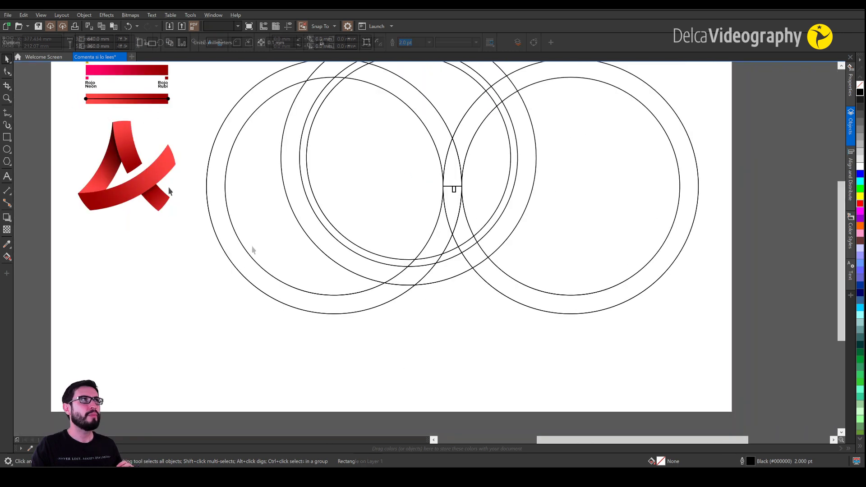
# Draw a circle below the overlapping rings and set its diameter to 100 mm, anchored at its center with proportions locked
pyautogui.click(8, 150)
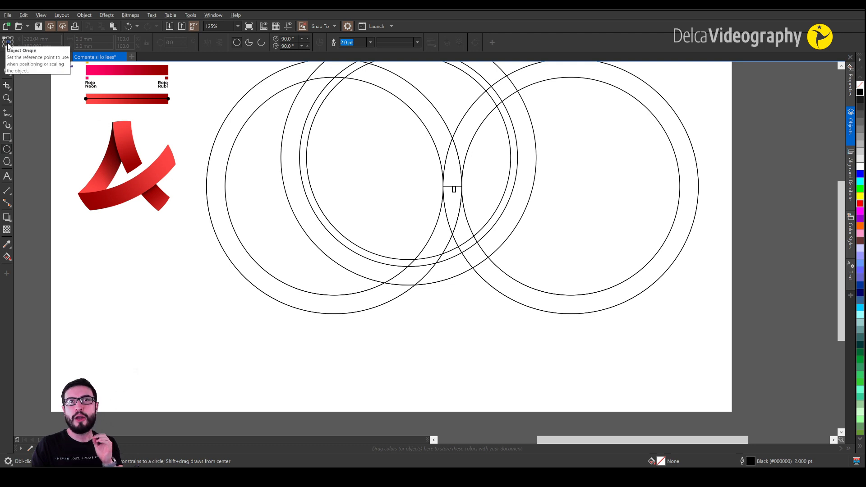
pyautogui.moveTo(437, 345); pyautogui.dragTo(483, 359)
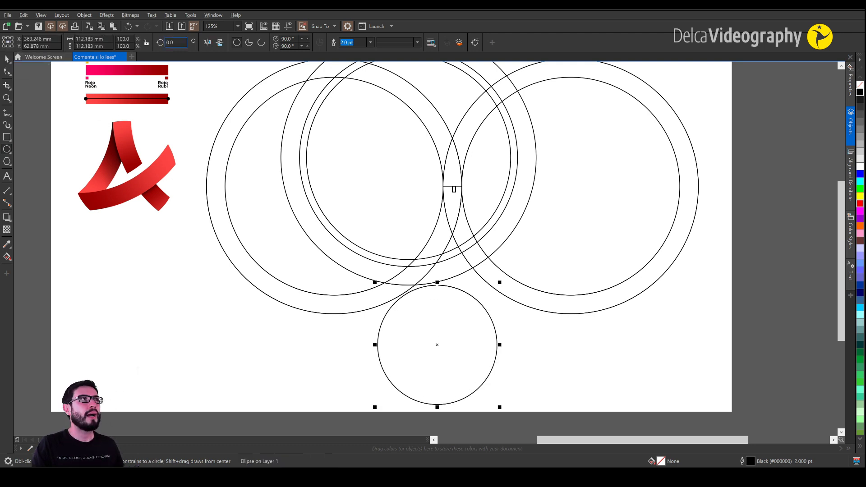
pyautogui.click(147, 43)
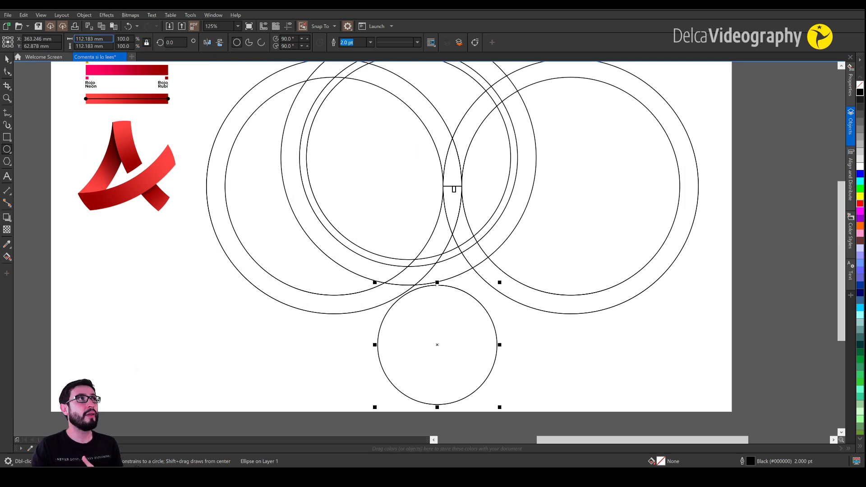
pyautogui.doubleClick(85, 39)
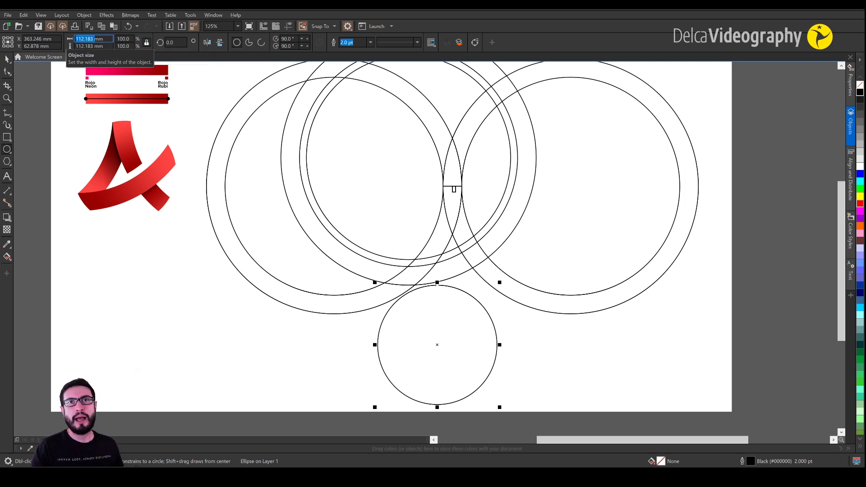
pyautogui.write('1')
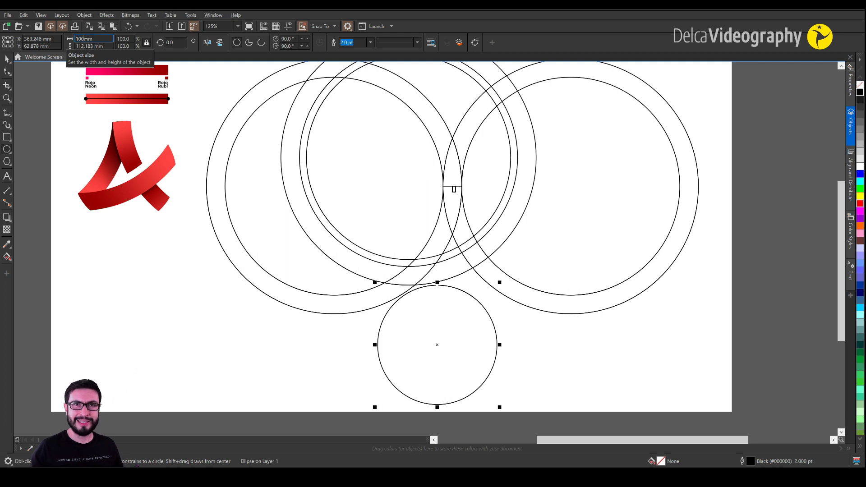
pyautogui.write('00')
pyautogui.press('Return')
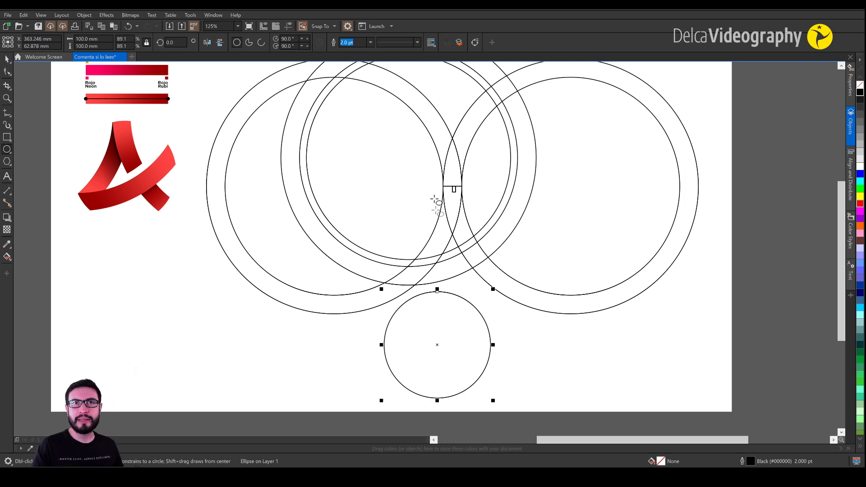
pyautogui.press('space')
pyautogui.press('Escape')
# Move the 100 mm circle by its top quadrant, snapping it to the lower-right corner node of the small guide rectangle
pyautogui.scroll(2, 439, 291)
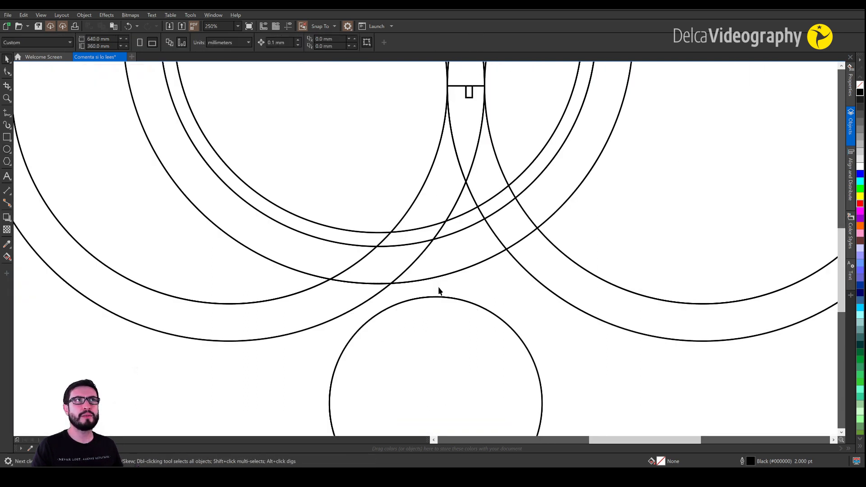
pyautogui.scroll(2, 434, 289)
pyautogui.scroll(-3, 458, 342)
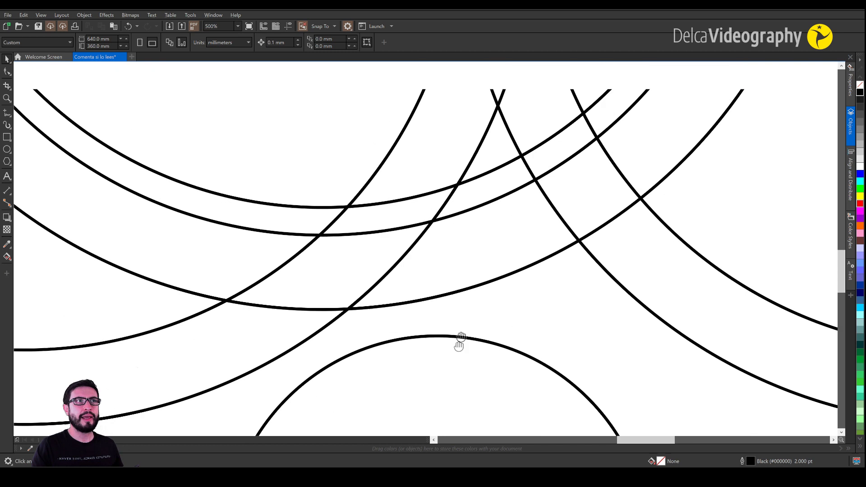
pyautogui.click(437, 389)
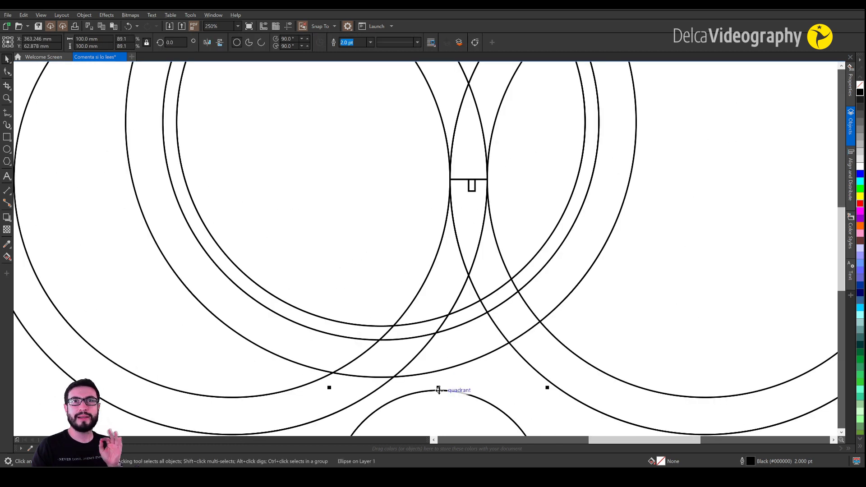
pyautogui.moveTo(439, 389); pyautogui.dragTo(477, 194)
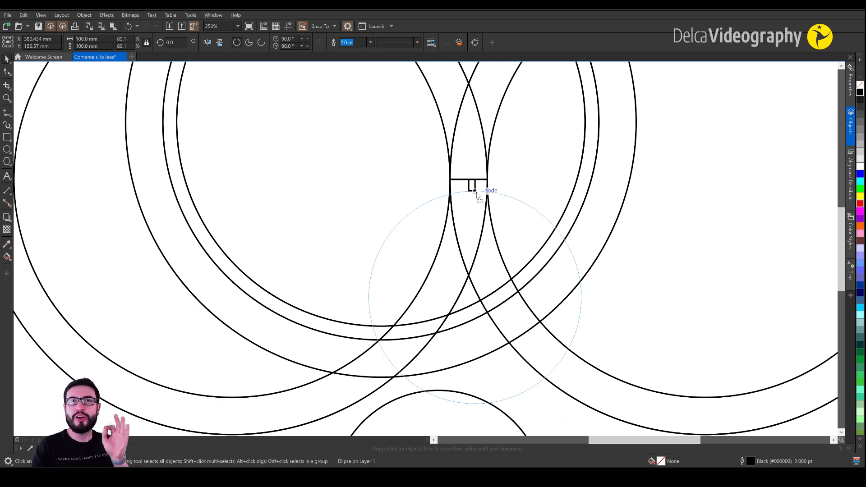
pyautogui.moveTo(477, 196); pyautogui.dragTo(474, 190)
# Delete the small 3 × 5.5 mm guide rectangle and the short horizontal line above the 100 mm circle
pyautogui.scroll(9, 471, 198)
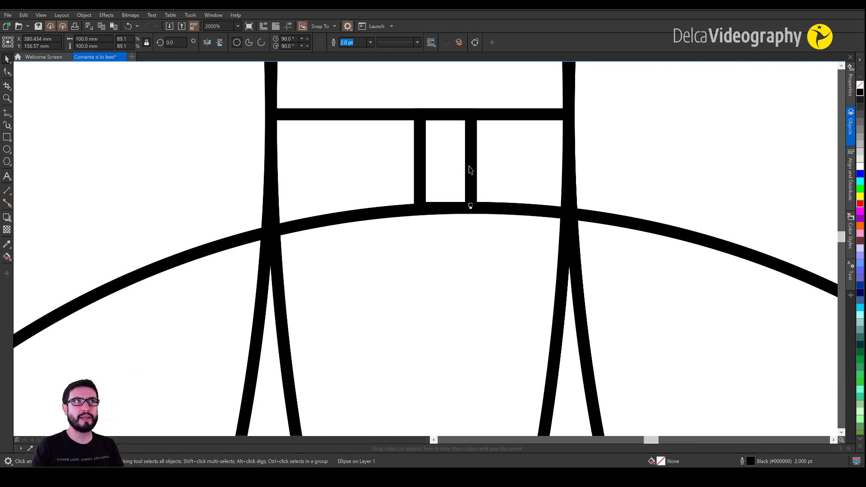
pyautogui.click(469, 168)
pyautogui.press('Delete')
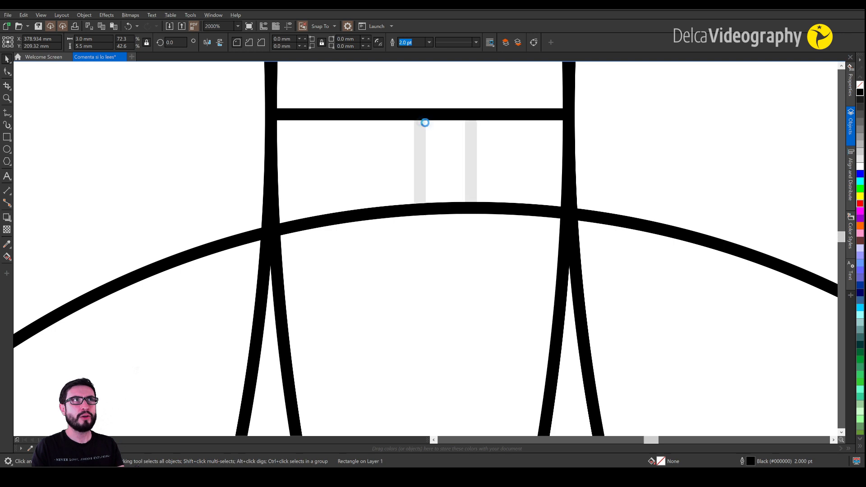
pyautogui.click(388, 115)
pyautogui.press('Delete')
pyautogui.scroll(-4, 481, 199)
pyautogui.scroll(-4, 480, 197)
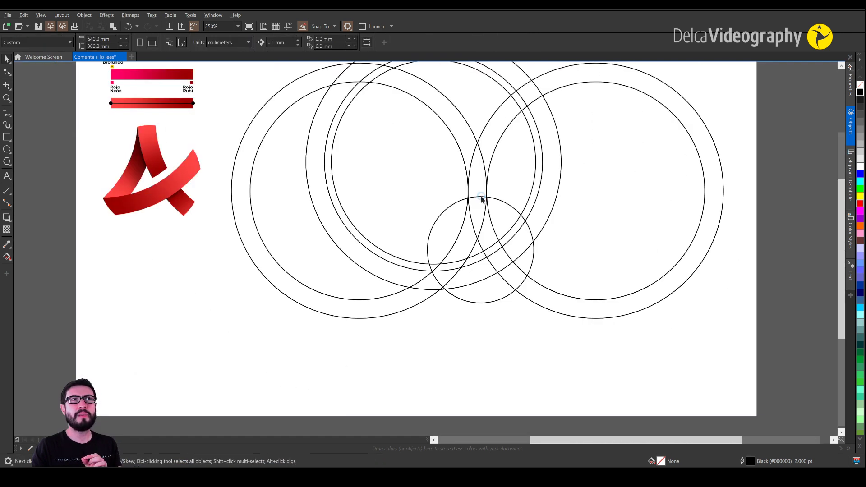
pyautogui.scroll(2, 477, 232)
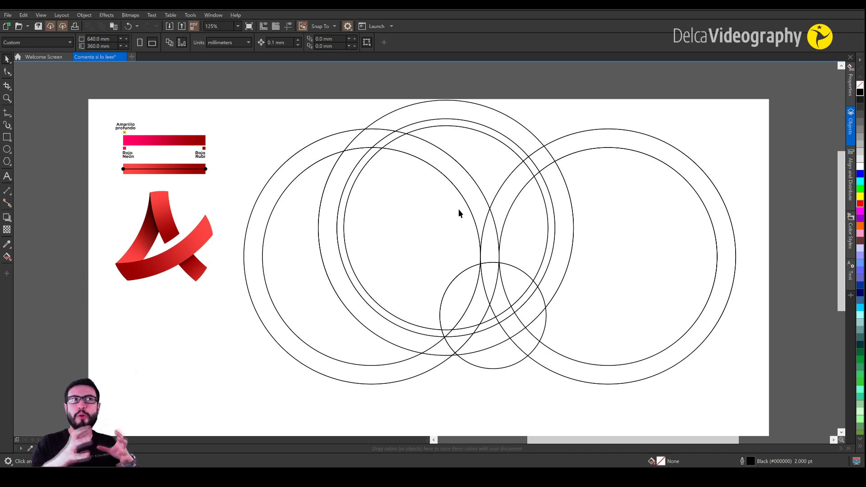
pyautogui.scroll(-1, 491, 305)
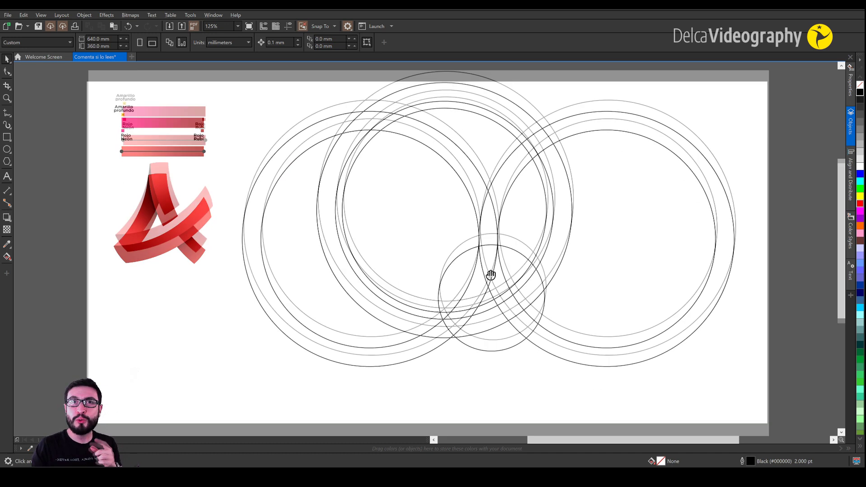
pyautogui.scroll(2, 491, 294)
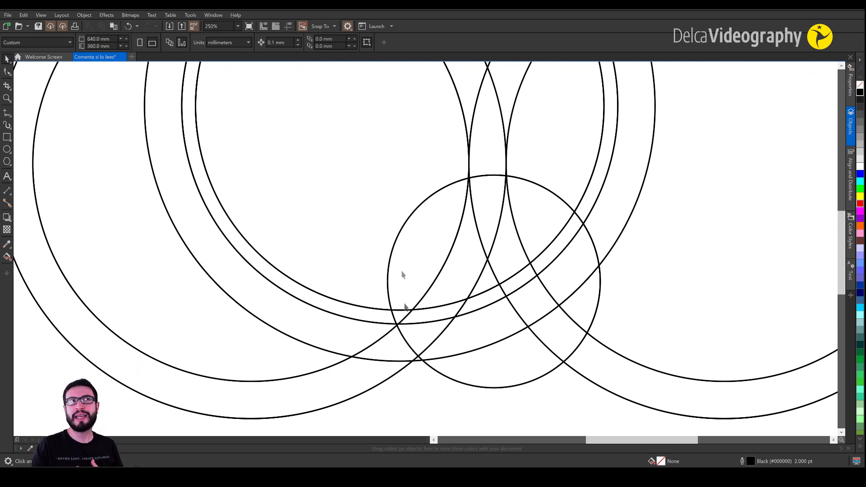
pyautogui.scroll(-2, 498, 346)
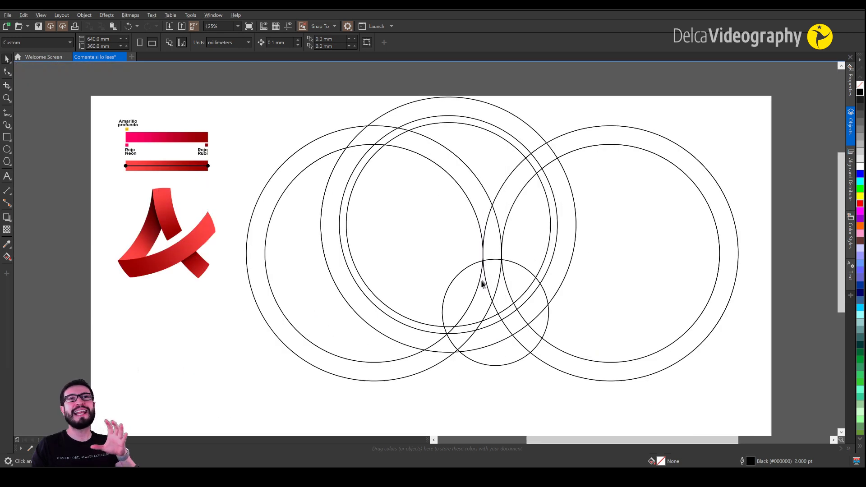
pyautogui.scroll(2, 508, 317)
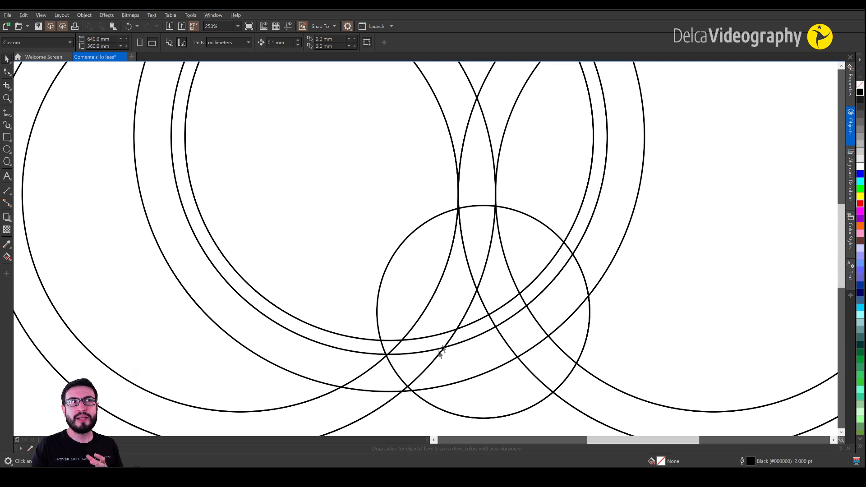
pyautogui.scroll(-4, 504, 273)
pyautogui.moveTo(496, 283); pyautogui.dragTo(465, 282)
pyautogui.scroll(2, 458, 269)
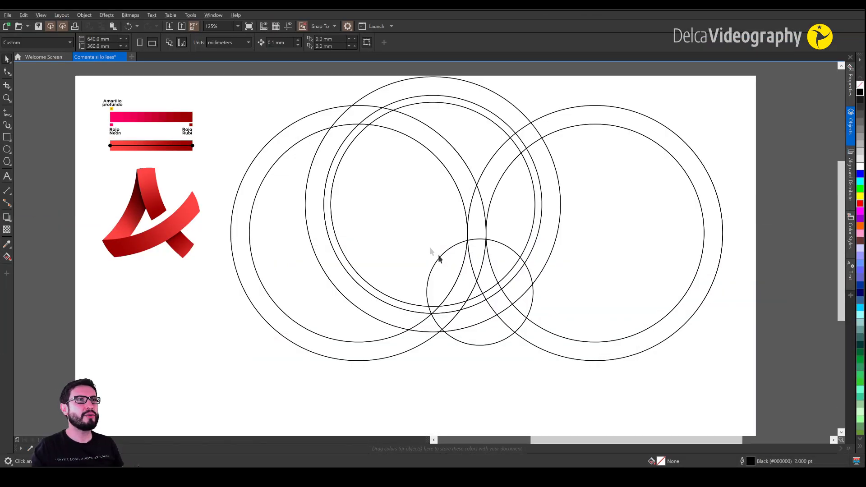
pyautogui.moveTo(465, 265); pyautogui.dragTo(442, 252)
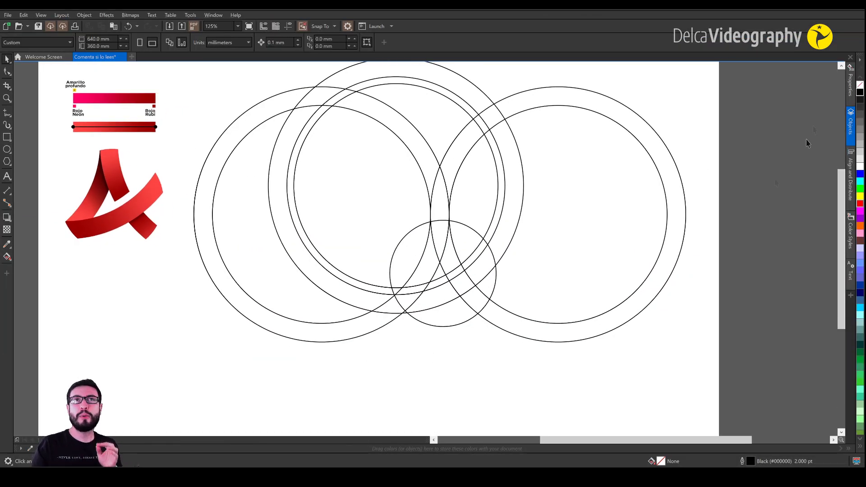
# Show the list of objects on Layer 1, check the 100 mm circle in it, and leave everything deselected
pyautogui.click(851, 125)
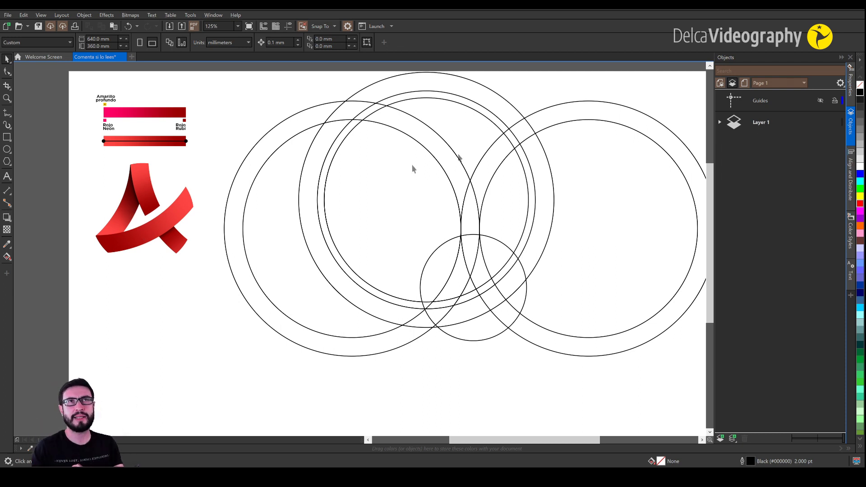
pyautogui.click(500, 244)
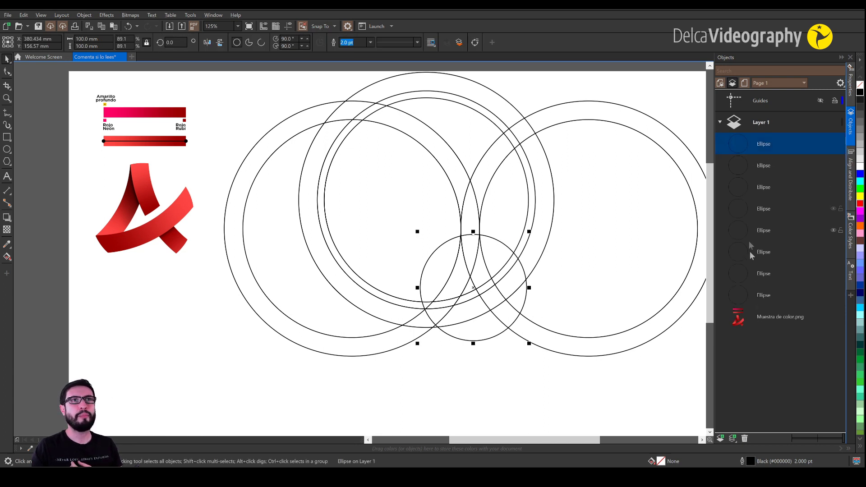
pyautogui.click(397, 376)
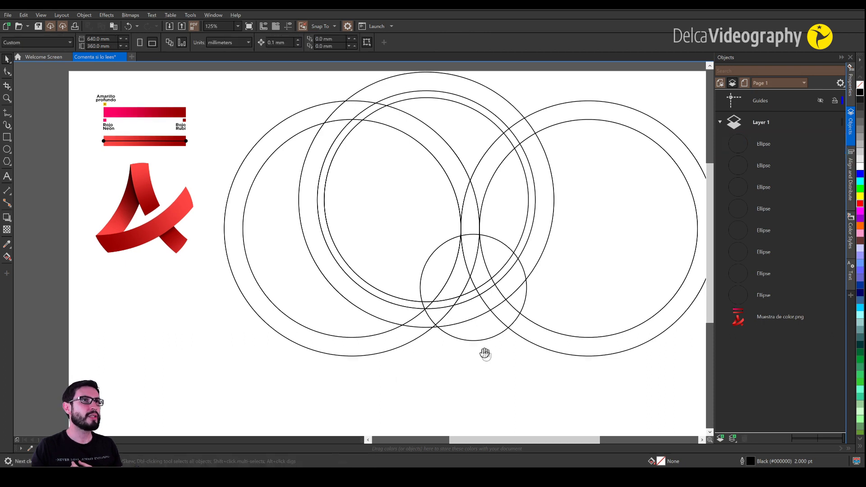
# Smart Fill in green, without outline, the four regions of the left ring enclosed by the 100 mm circle
pyautogui.moveTo(488, 356); pyautogui.dragTo(473, 321)
pyautogui.click(10, 258)
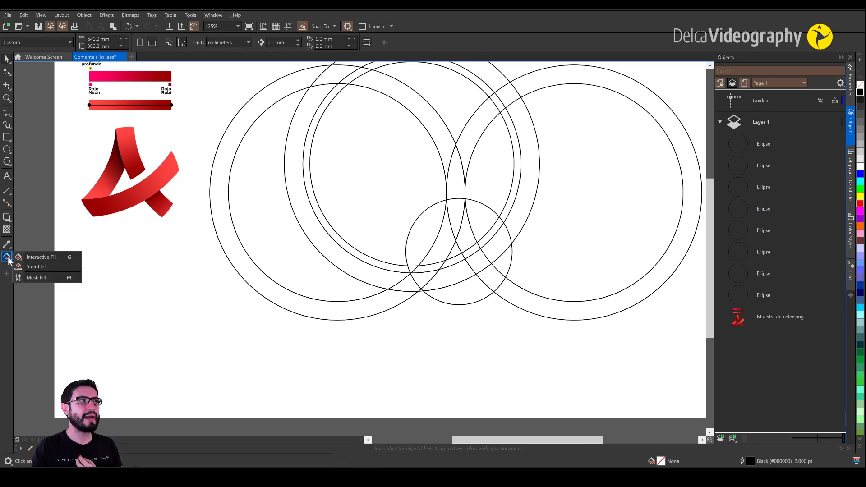
pyautogui.click(60, 267)
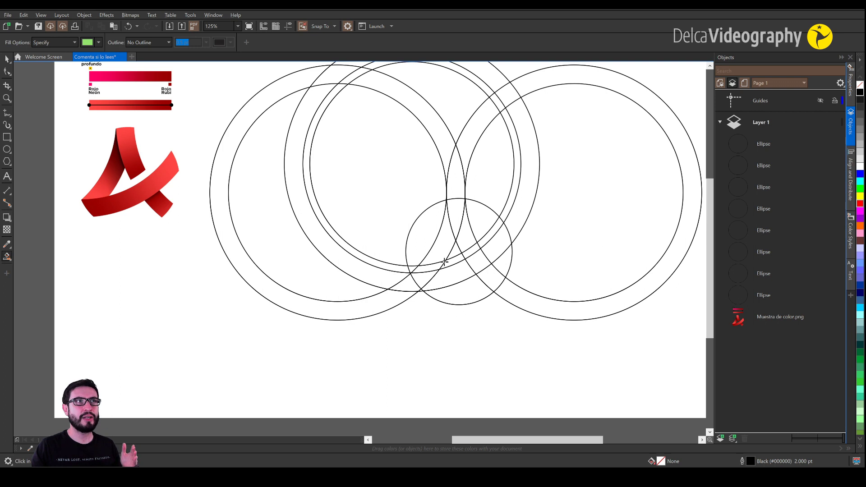
pyautogui.scroll(2, 443, 262)
pyautogui.click(406, 294)
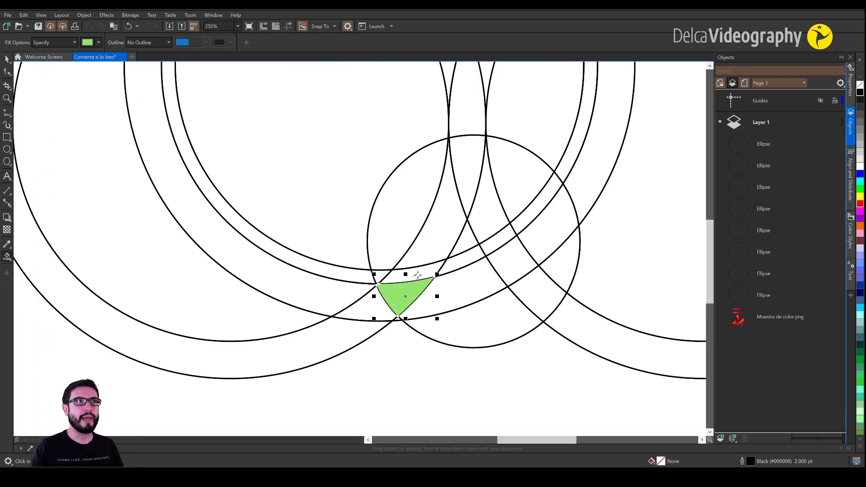
pyautogui.click(417, 276)
pyautogui.click(433, 245)
pyautogui.click(464, 161)
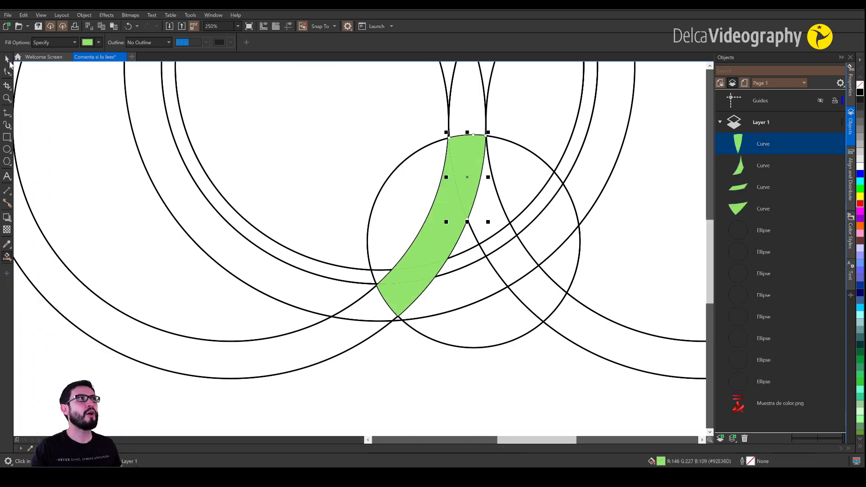
# Select all four green curve pieces and weld them into a single ribbon shape
pyautogui.click(7, 58)
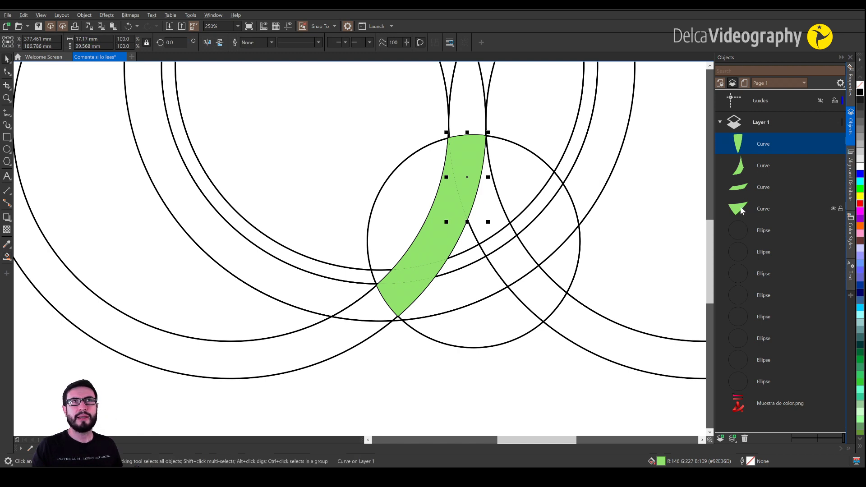
pyautogui.keyDown('shift'); pyautogui.click(741, 210); pyautogui.keyUp('shift')
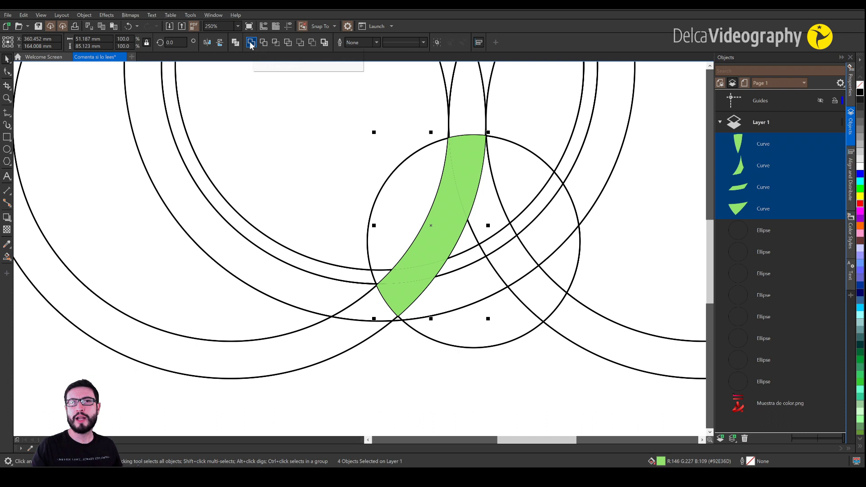
pyautogui.click(251, 44)
# Select all nodes of the welded green ribbon with the Shape tool and reduce them
pyautogui.click(7, 72)
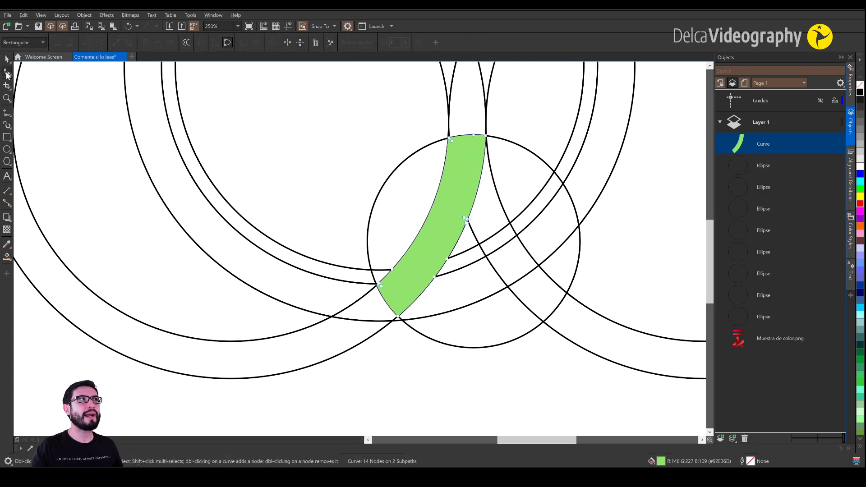
pyautogui.click(330, 42)
pyautogui.click(357, 42)
pyautogui.click(490, 290)
pyautogui.press('space')
# Fill the cleaned left ribbon shape with yellow and hide it
pyautogui.click(466, 188)
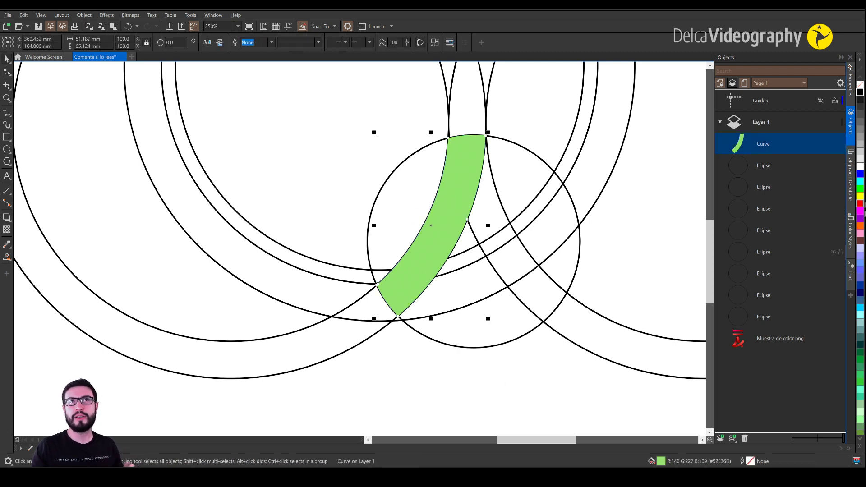
pyautogui.click(860, 196)
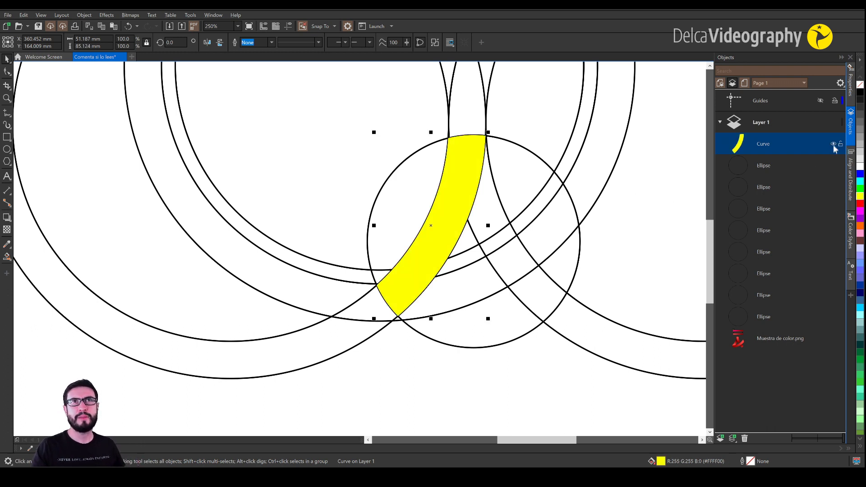
pyautogui.click(833, 144)
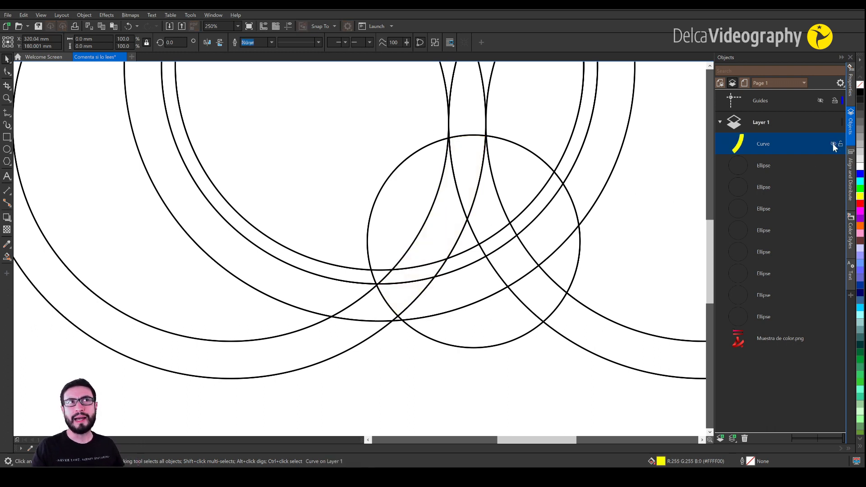
# Smart Fill the two right-ring regions from the small circle's top edge down to the innermost middle circle, and weld them together
pyautogui.click(6, 256)
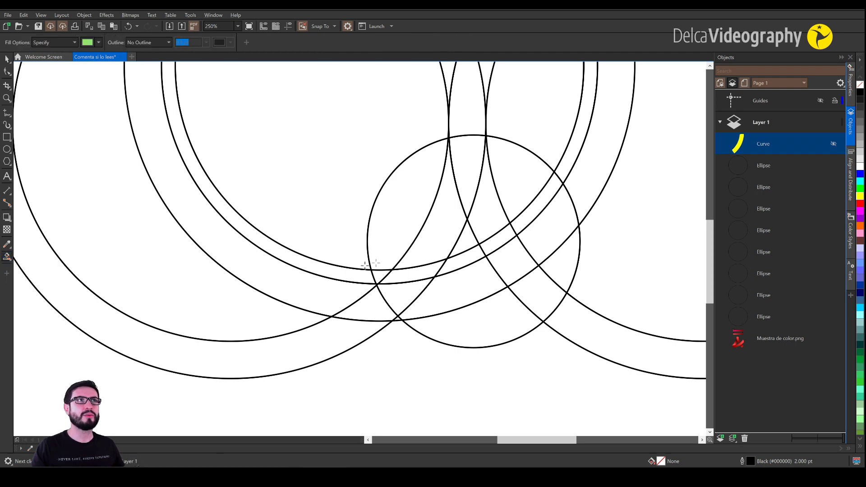
pyautogui.click(464, 157)
pyautogui.click(491, 205)
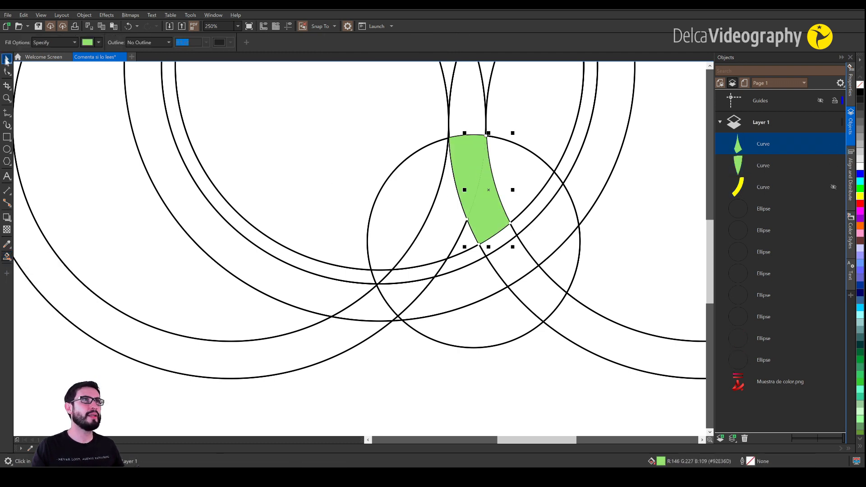
pyautogui.click(6, 59)
pyautogui.keyDown('shift'); pyautogui.click(458, 167); pyautogui.keyUp('shift')
pyautogui.click(251, 43)
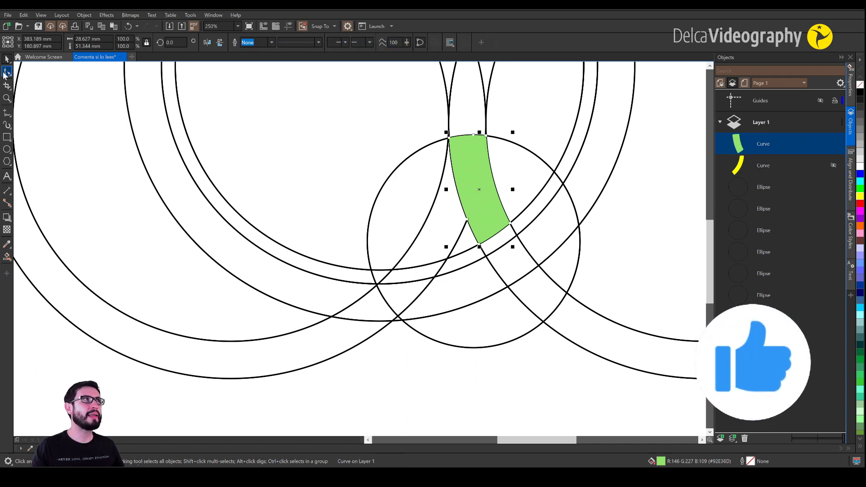
# Select all nodes of the welded right-ring piece with the Shape tool and reduce them
pyautogui.click(6, 72)
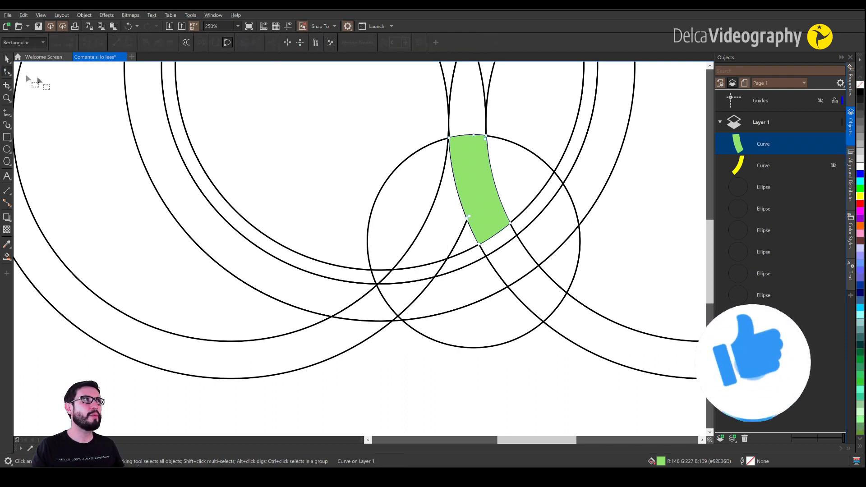
pyautogui.click(334, 43)
pyautogui.press('space')
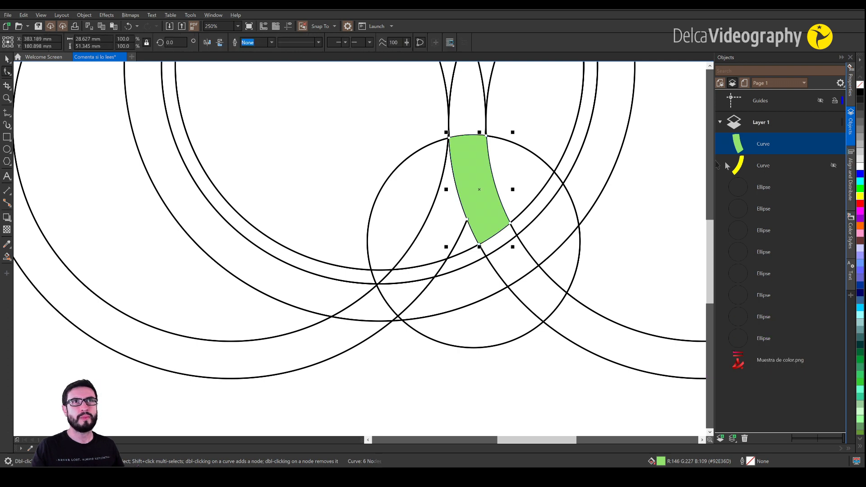
# Fill the upper right-ring piece with cyan and hide it
pyautogui.click(860, 181)
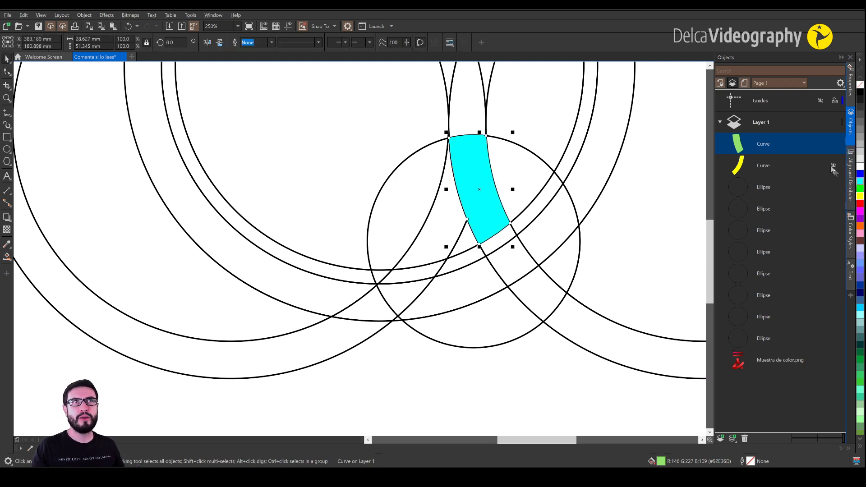
pyautogui.click(833, 143)
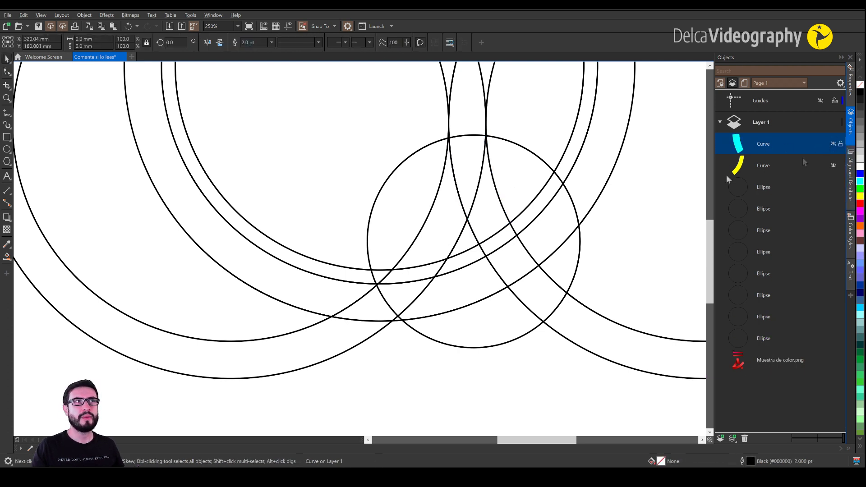
# Smart Fill the four middle-ring regions crossing the small circle, below the second-innermost middle circle, and weld them into one piece
pyautogui.click(6, 256)
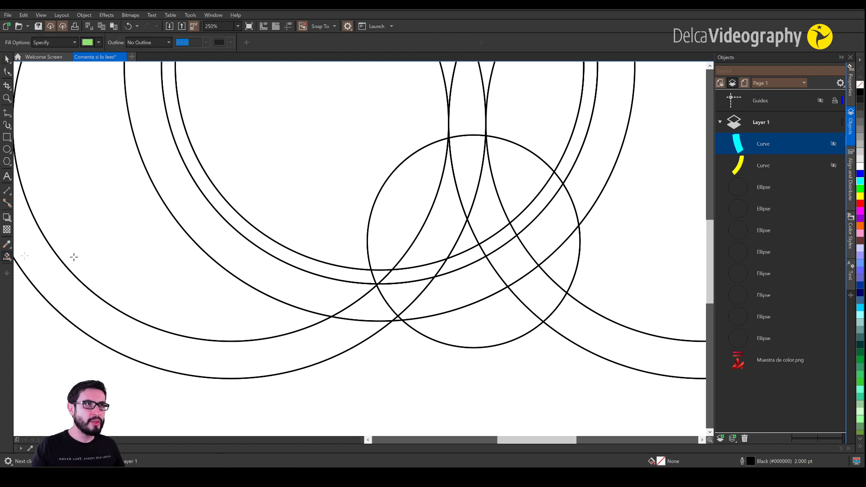
pyautogui.click(399, 289)
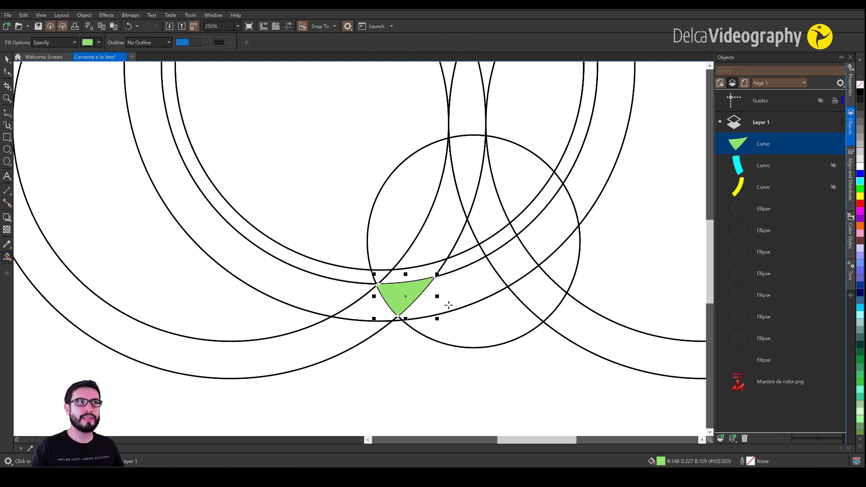
pyautogui.click(462, 303)
pyautogui.click(515, 267)
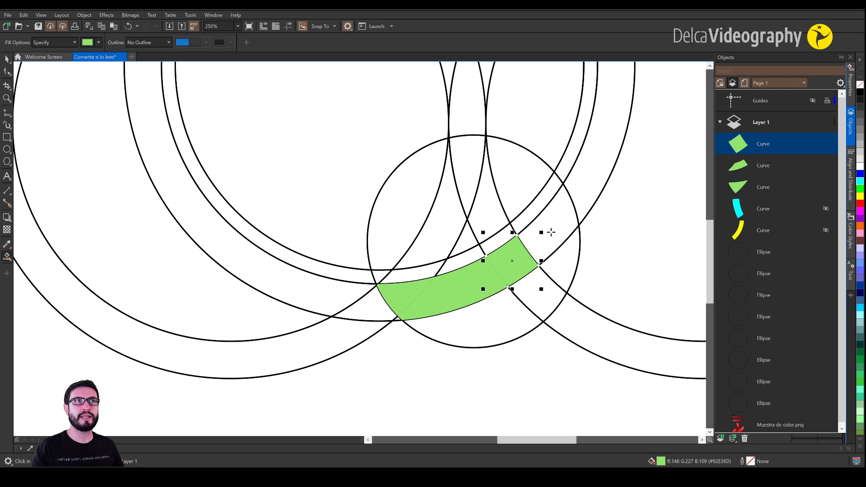
pyautogui.click(552, 233)
pyautogui.click(7, 59)
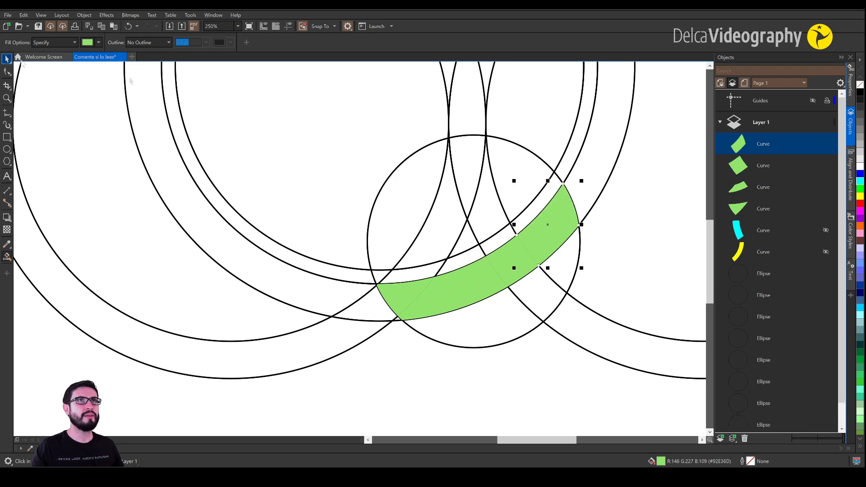
pyautogui.keyDown('shift'); pyautogui.click(739, 209); pyautogui.keyUp('shift')
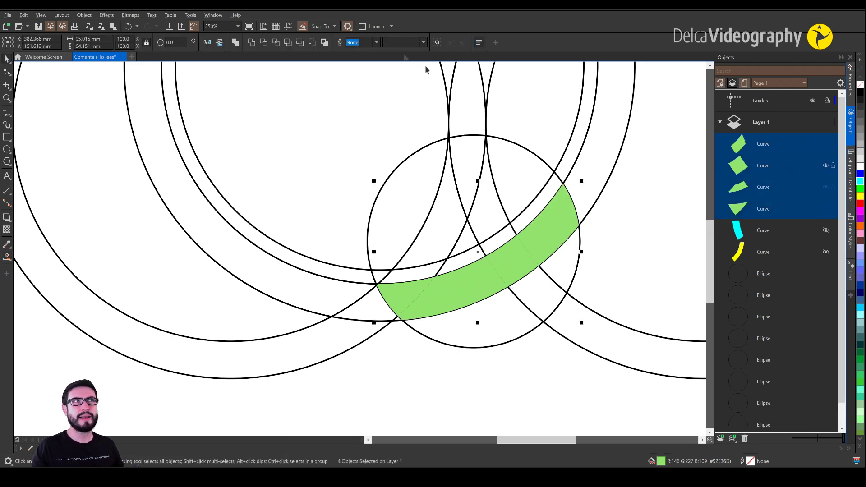
pyautogui.click(252, 46)
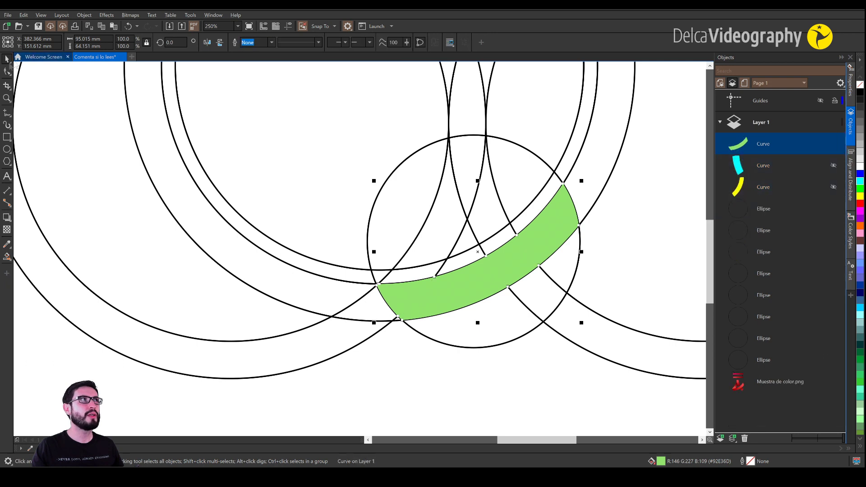
# Select all nodes of the welded middle-ring band with the Shape tool and reduce them
pyautogui.click(7, 73)
pyautogui.click(330, 42)
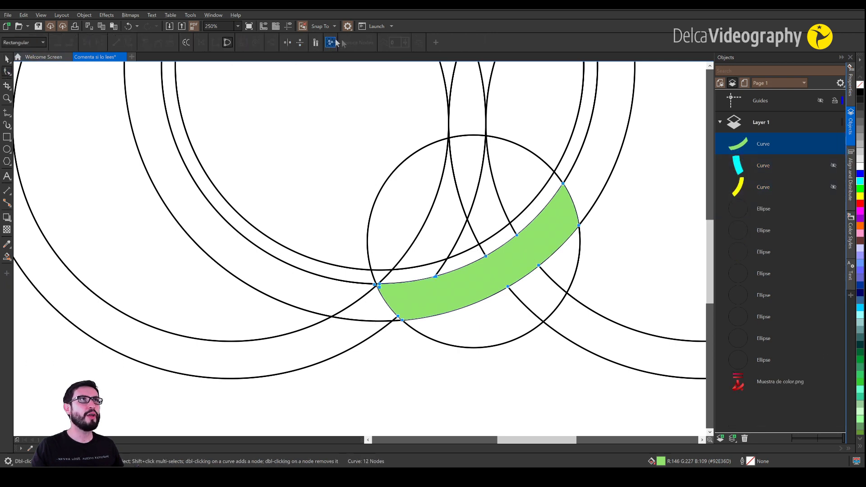
pyautogui.click(357, 43)
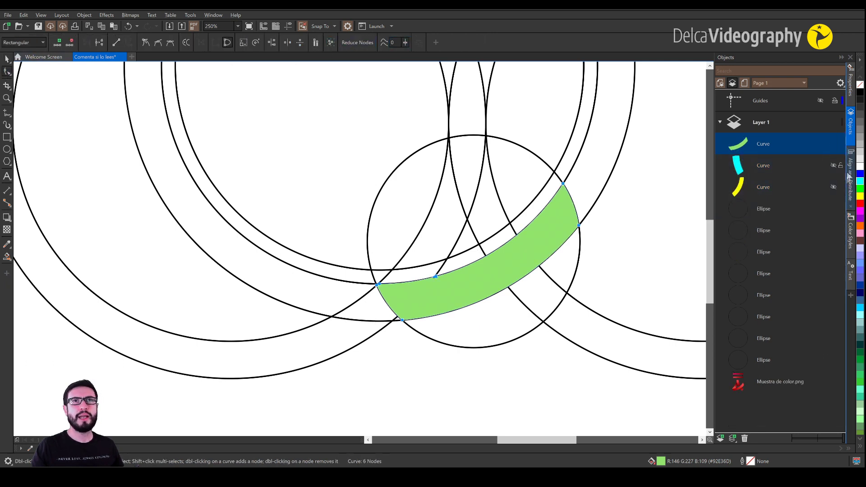
# Fill the middle-ring band with orange and hide it
pyautogui.click(859, 225)
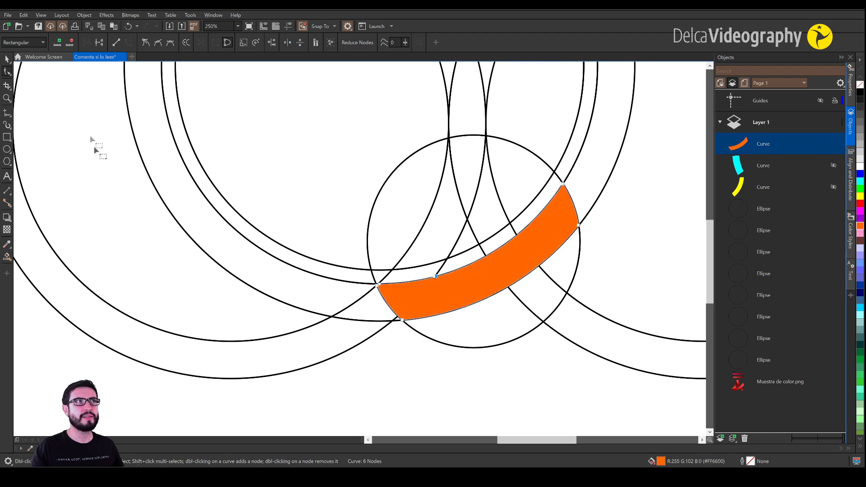
pyautogui.press('space')
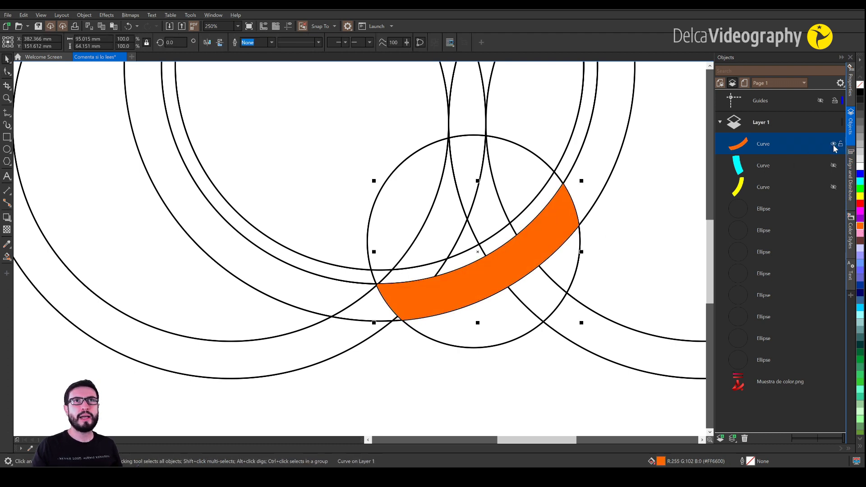
pyautogui.click(833, 144)
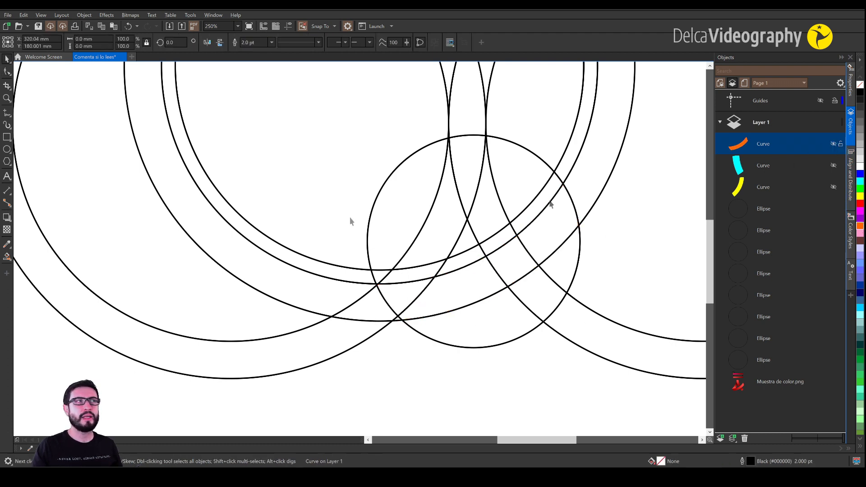
# Smart Fill the two lower right-ring regions inside the small circle and weld them into one piece
pyautogui.click(6, 256)
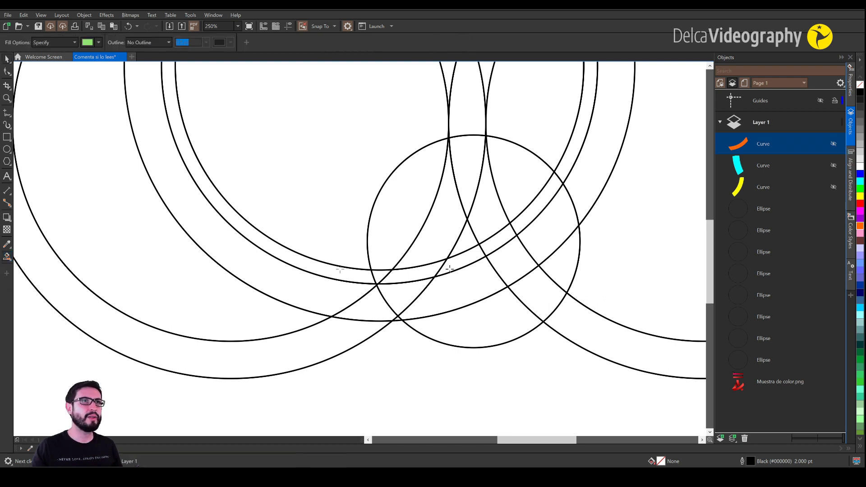
pyautogui.click(542, 295)
pyautogui.click(506, 260)
pyautogui.press('space')
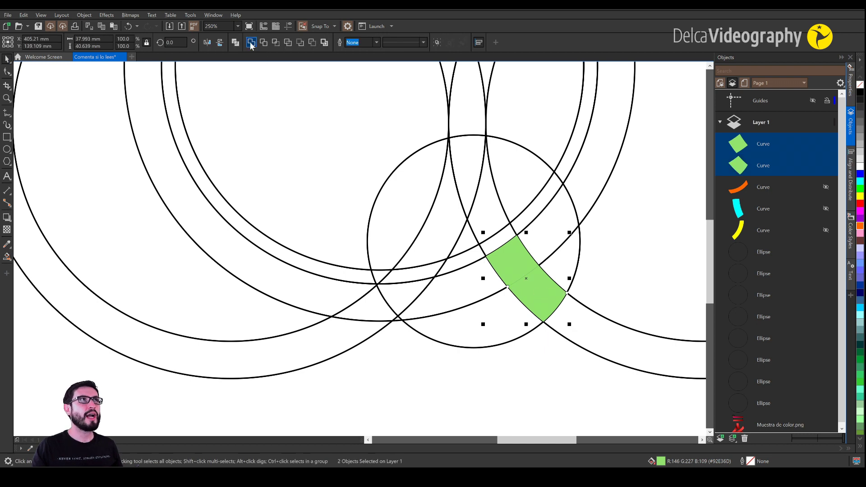
pyautogui.click(250, 43)
# Reduce all nodes of the lower right-ring piece with the Shape tool and fill it with magenta
pyautogui.press('F10')
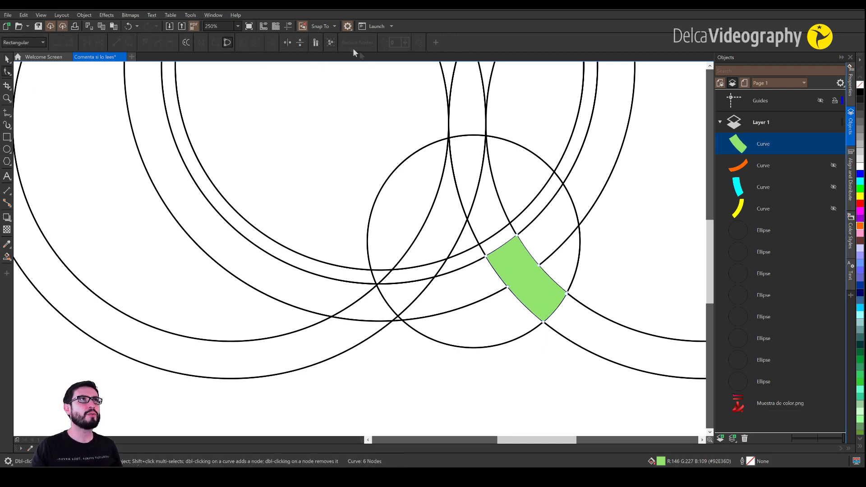
pyautogui.click(331, 42)
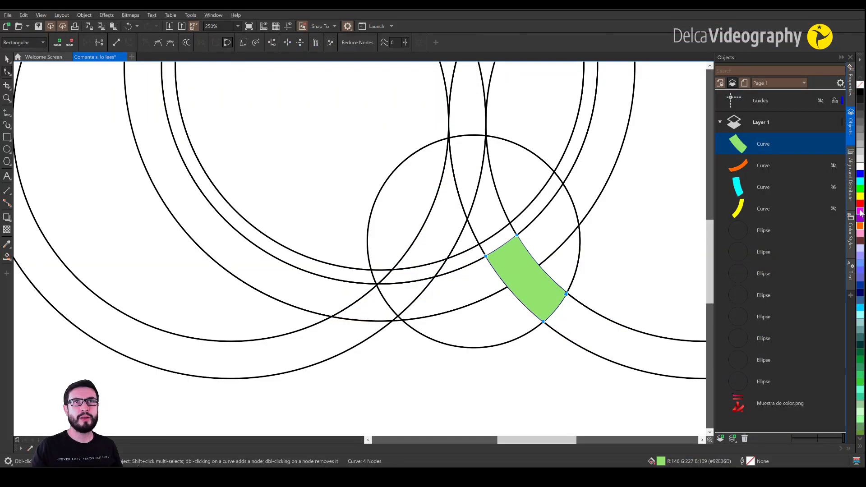
pyautogui.click(861, 211)
pyautogui.click(9, 61)
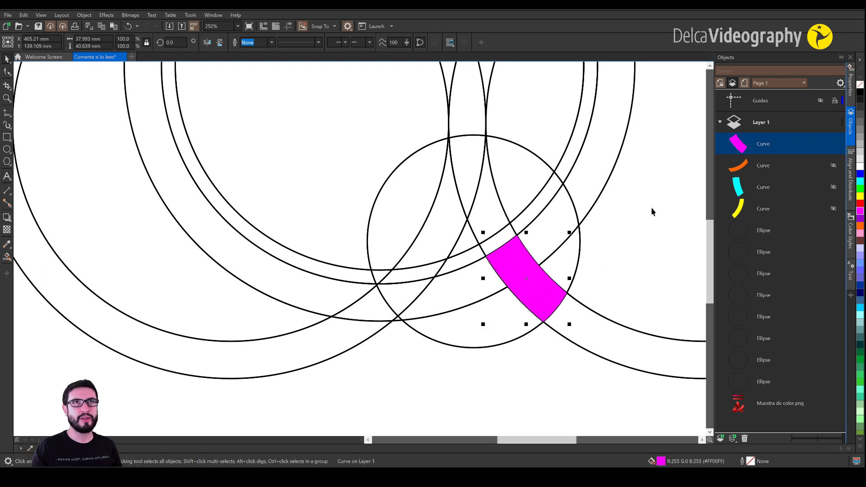
# Show the hidden yellow, cyan and orange ribbon pieces again and clear the selection
pyautogui.click(833, 208)
pyautogui.click(834, 186)
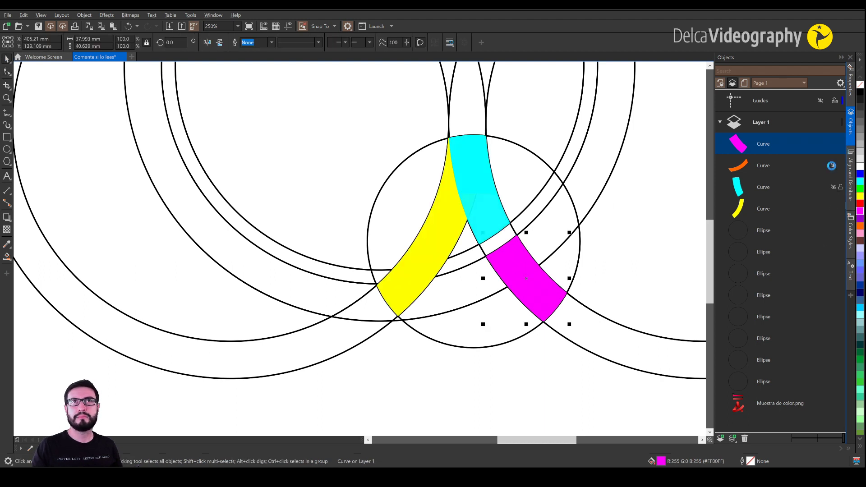
pyautogui.click(833, 165)
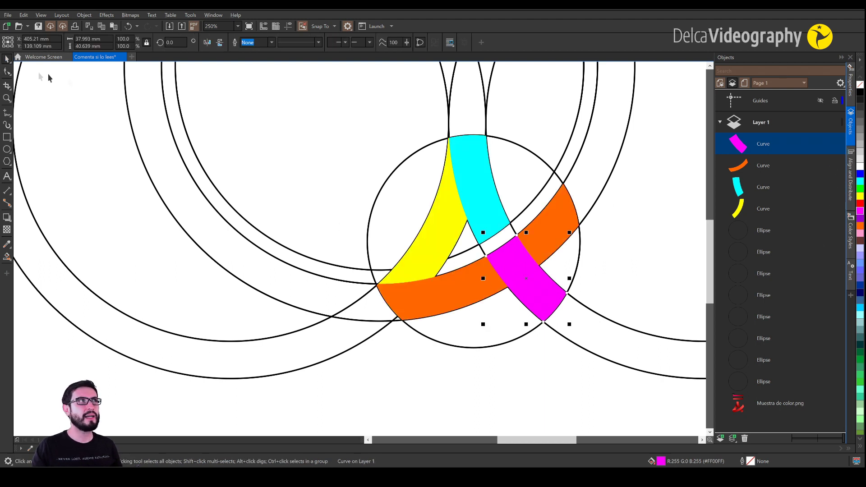
pyautogui.click(448, 353)
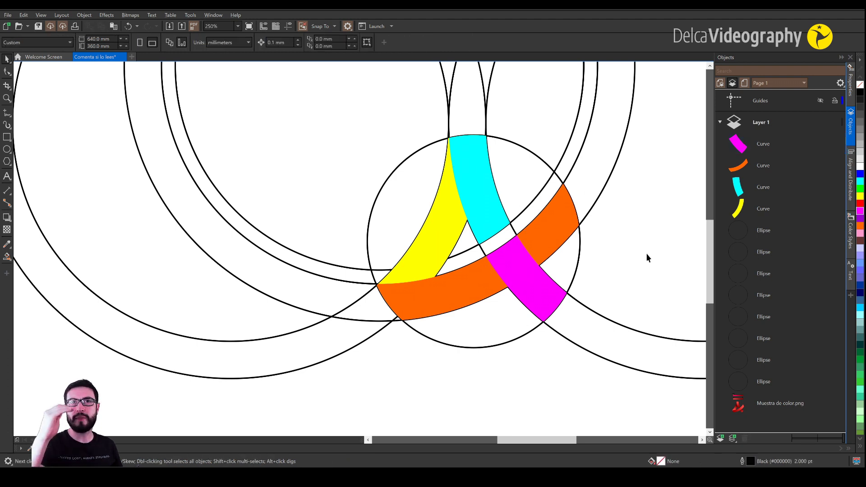
# Move the magenta piece below the orange one in the stacking order, then select the yellow piece
pyautogui.click(742, 147)
pyautogui.moveTo(744, 149); pyautogui.dragTo(743, 177)
pyautogui.click(426, 242)
pyautogui.click(428, 244)
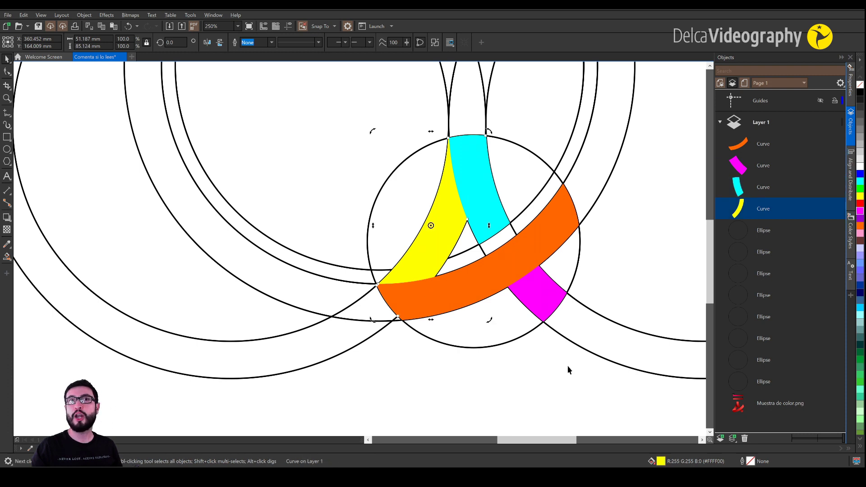
# Select all eight construction ellipses and hide them, leaving only the four colored ribbon pieces on display
pyautogui.click(758, 231)
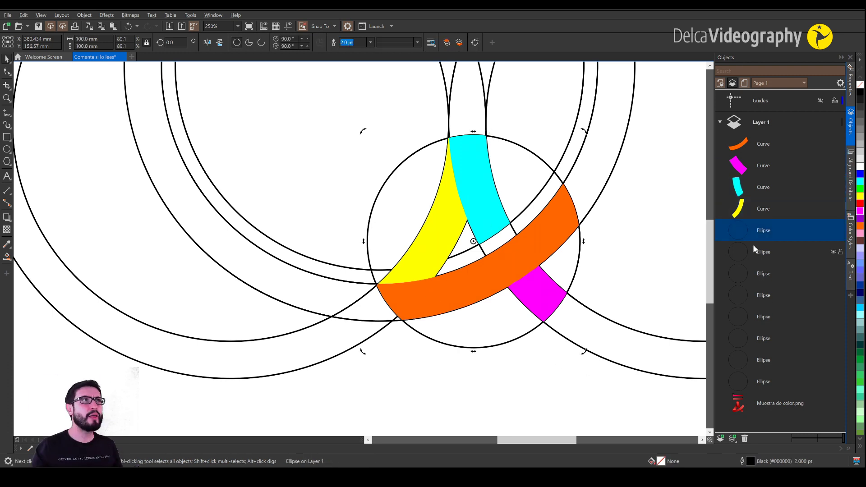
pyautogui.keyDown('shift'); pyautogui.click(749, 381); pyautogui.keyUp('shift')
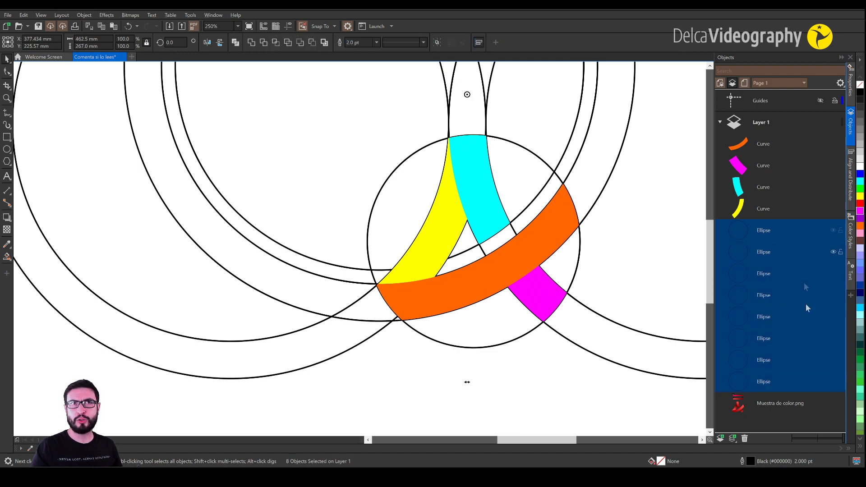
pyautogui.click(833, 230)
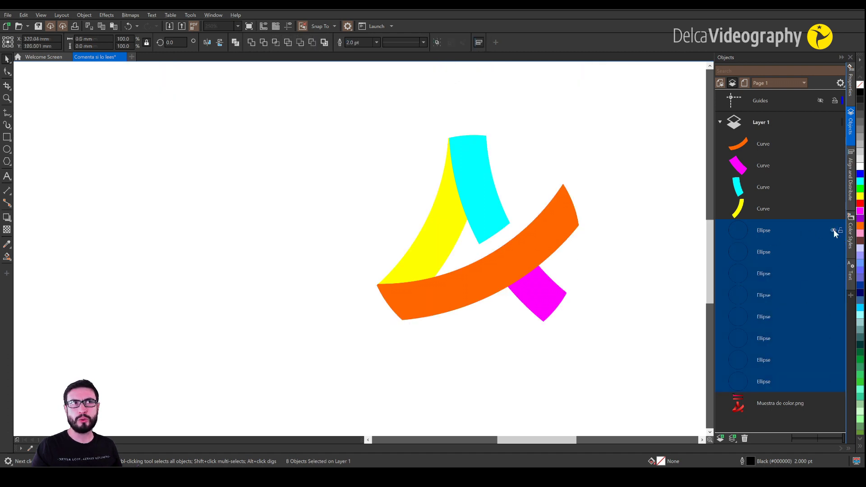
pyautogui.moveTo(568, 340); pyautogui.dragTo(367, 128)
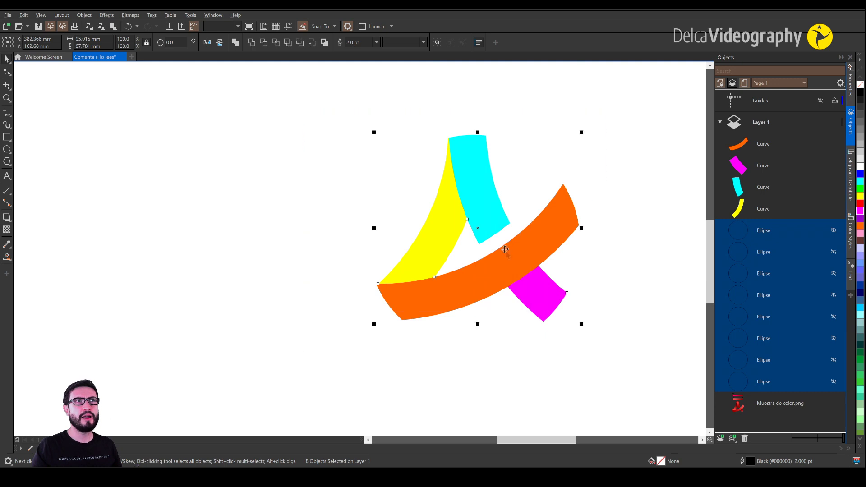
pyautogui.moveTo(509, 270); pyautogui.dragTo(380, 266)
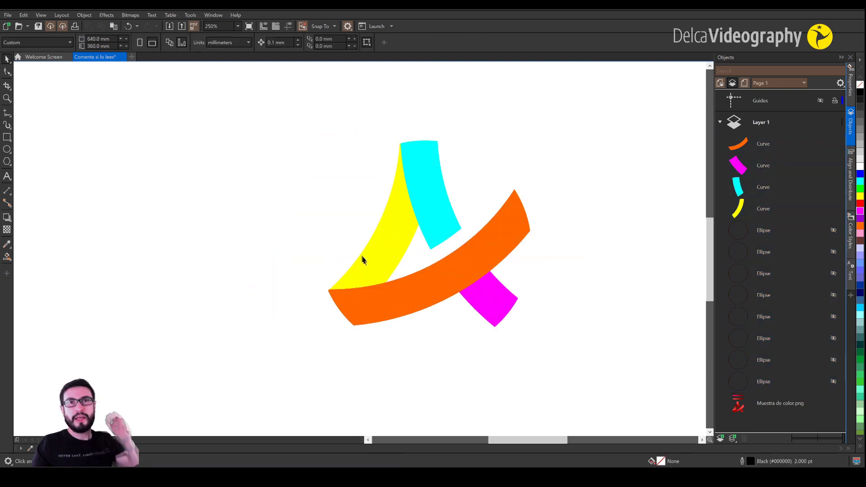
# Create a page-sized background rectangle behind everything, filled with dark gray #1A1A1A and without an outline
pyautogui.scroll(-2, 70, 167)
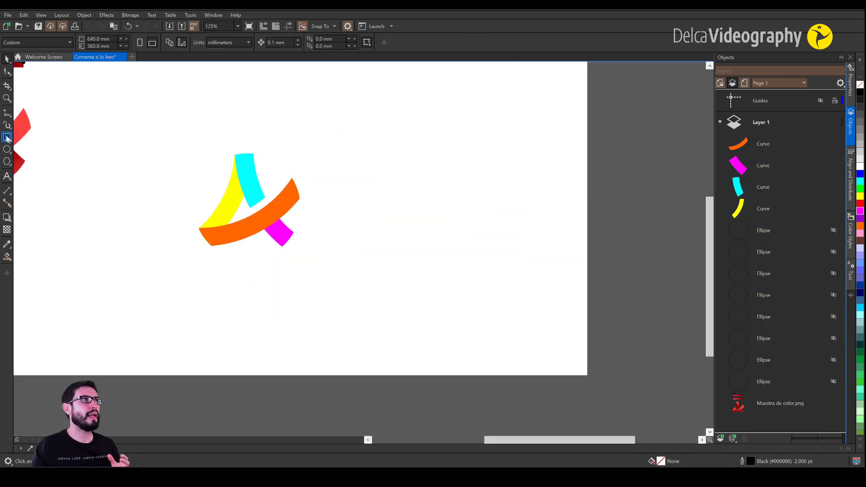
pyautogui.doubleClick(7, 137)
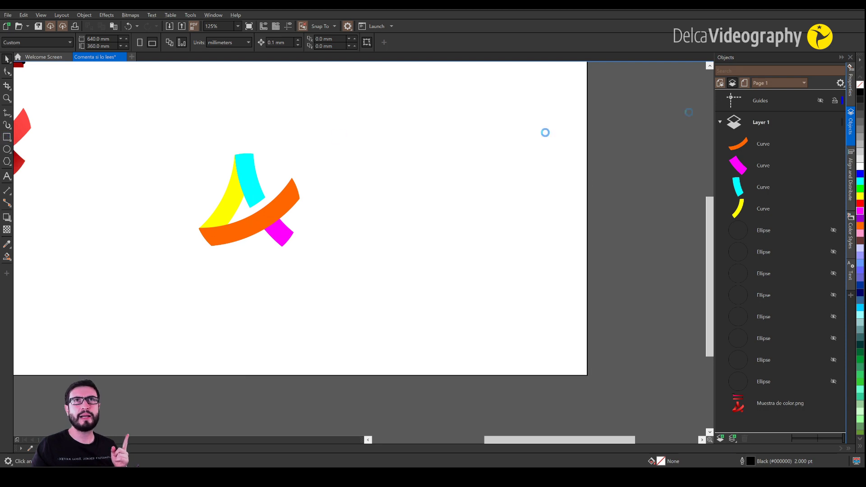
pyautogui.click(860, 102)
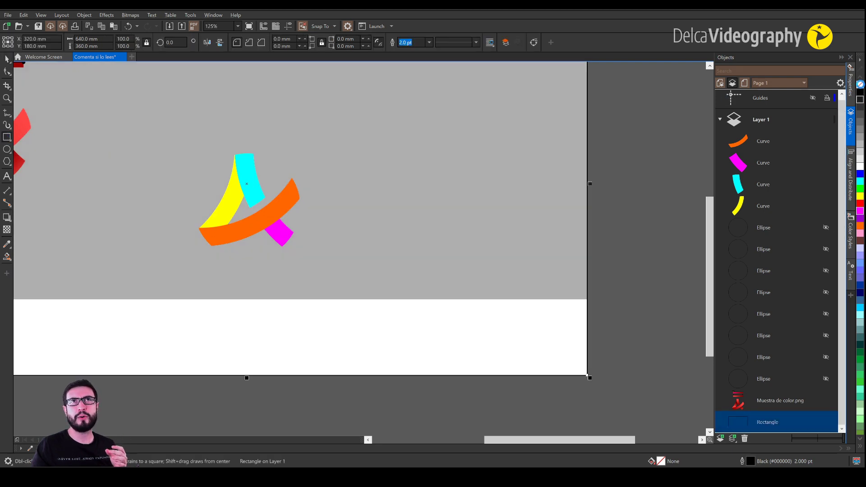
pyautogui.moveTo(374, 226); pyautogui.dragTo(508, 249)
pyautogui.press('space')
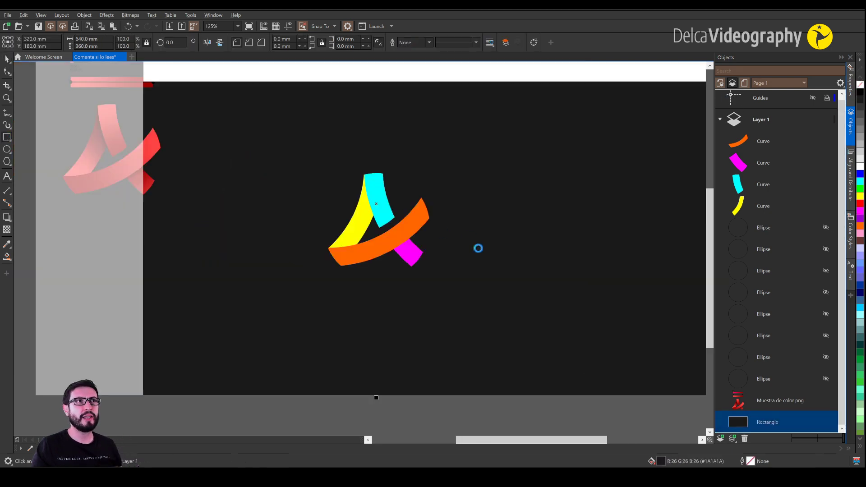
# Lock the dark background rectangle and clear the selection
pyautogui.rightClick(478, 247)
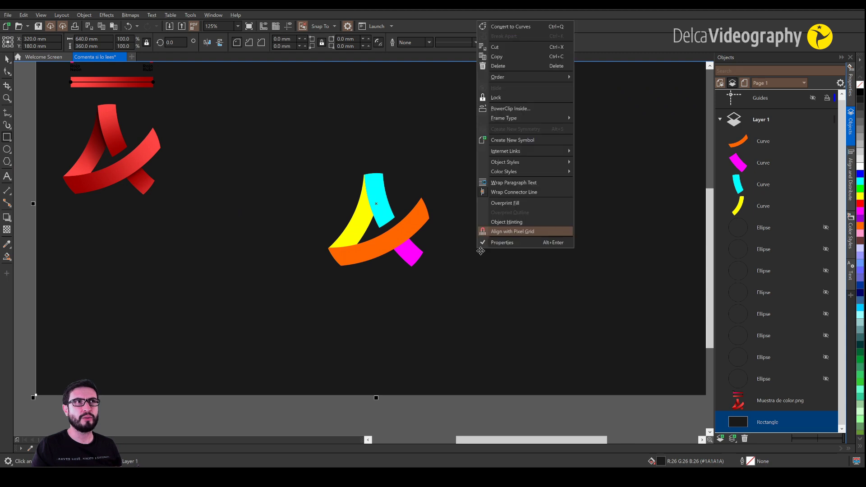
pyautogui.click(510, 98)
pyautogui.moveTo(286, 217); pyautogui.dragTo(327, 241)
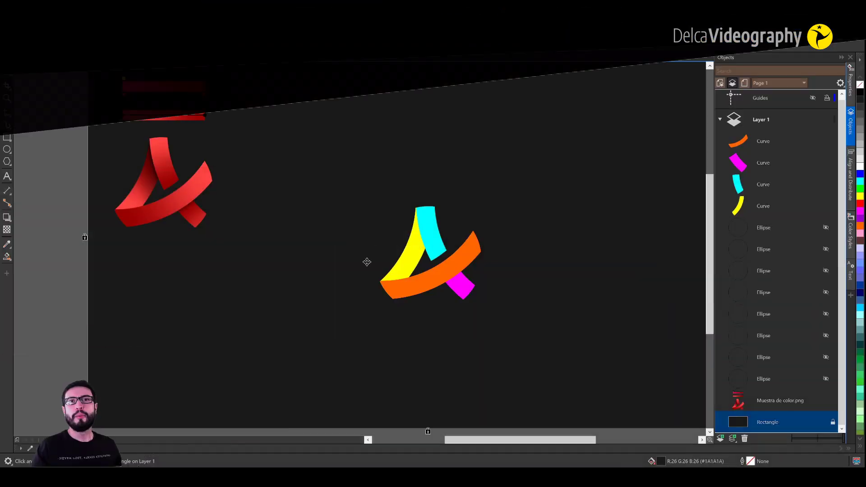
pyautogui.click(239, 274)
pyautogui.scroll(3, 389, 269)
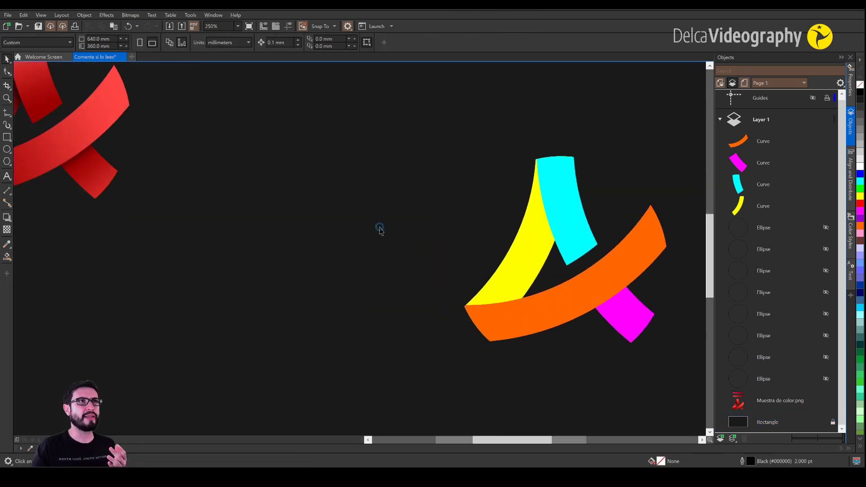
# Move the four colored ribbon pieces together beside the red reference logo and collapse the Objects docker
pyautogui.scroll(-3, 379, 231)
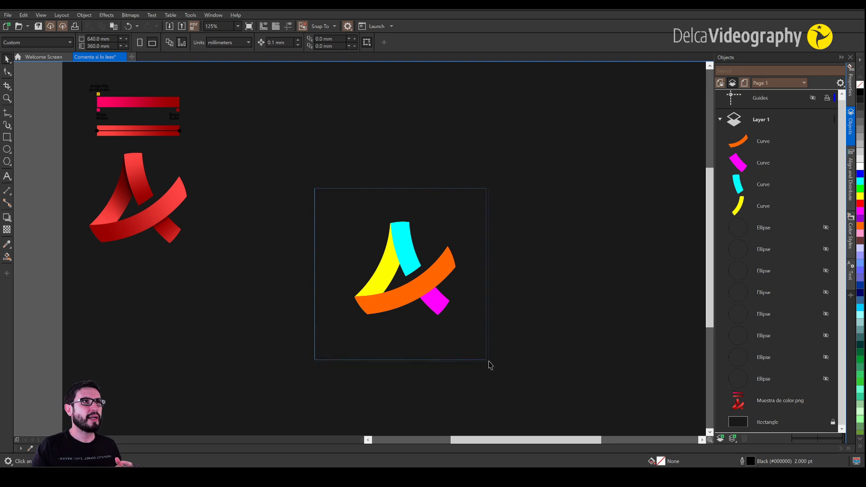
pyautogui.moveTo(487, 364); pyautogui.dragTo(347, 214)
pyautogui.moveTo(444, 307); pyautogui.dragTo(393, 247)
pyautogui.press('z')
pyautogui.moveTo(116, 101); pyautogui.dragTo(486, 353)
pyautogui.press('space')
pyautogui.moveTo(393, 230); pyautogui.dragTo(421, 255)
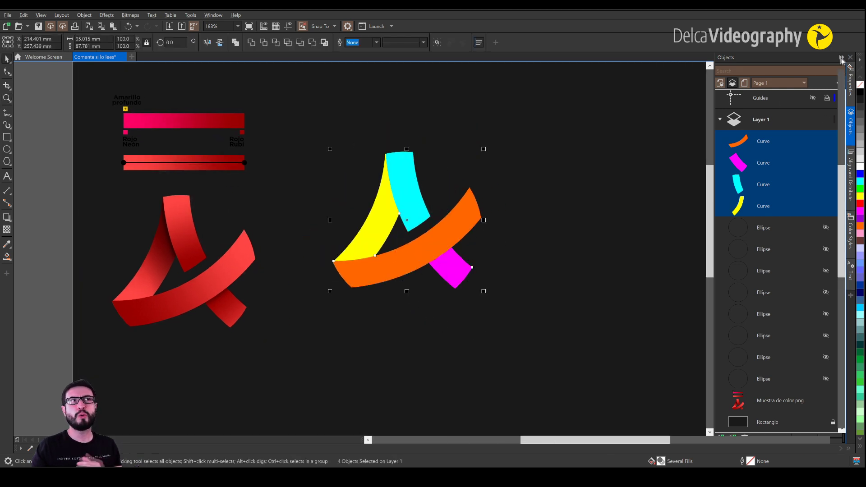
pyautogui.click(841, 60)
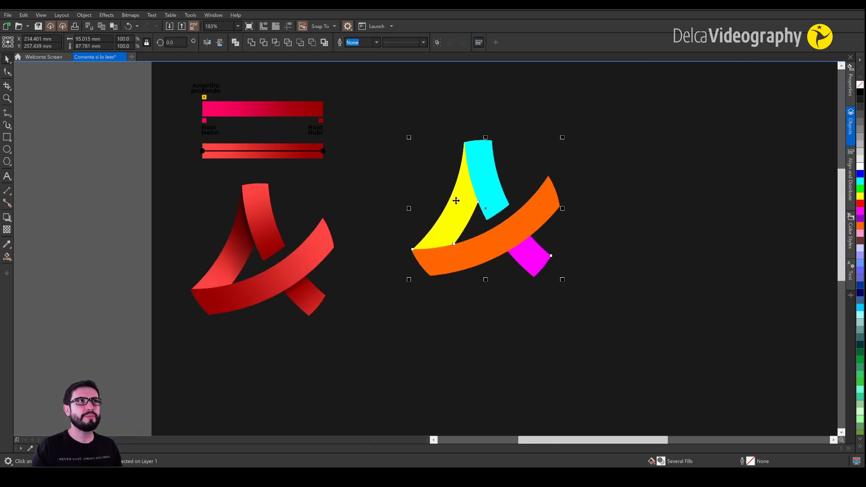
# Apply a linear fountain fill to the cyan upper ribbon piece, running from its top edge down to its lower end
pyautogui.click(103, 233)
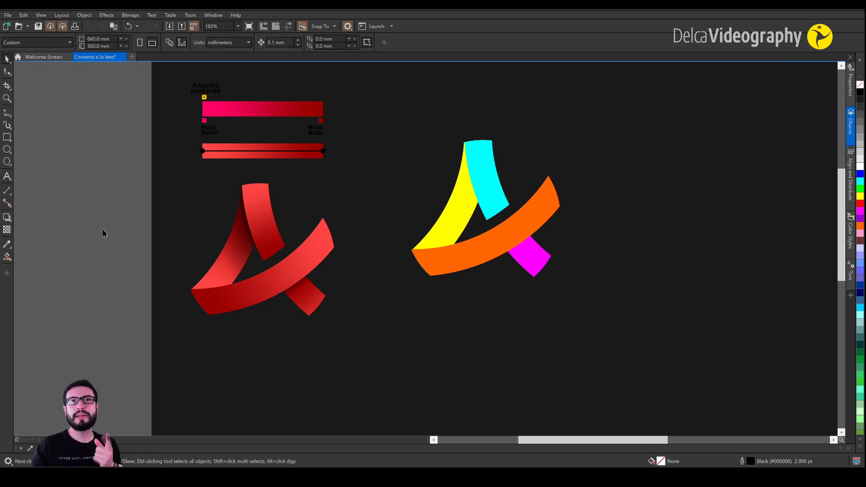
pyautogui.click(6, 258)
pyautogui.click(35, 258)
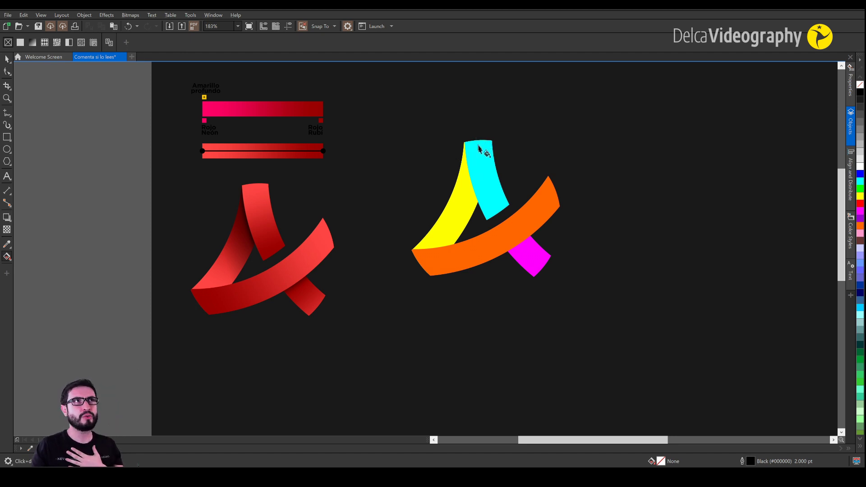
pyautogui.click(483, 168)
pyautogui.moveTo(482, 145); pyautogui.dragTo(499, 209)
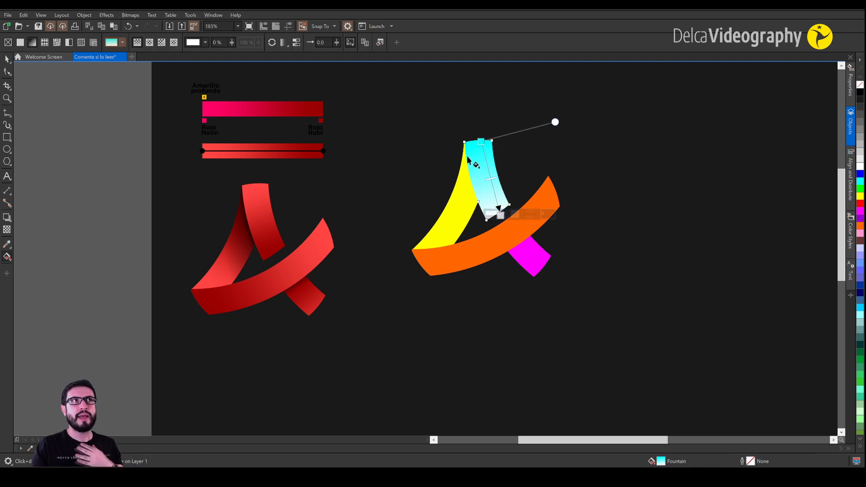
# Set the upper ribbon's gradient to run from neon red at the top to ruby red at the lower end
pyautogui.scroll(-5, 858, 314)
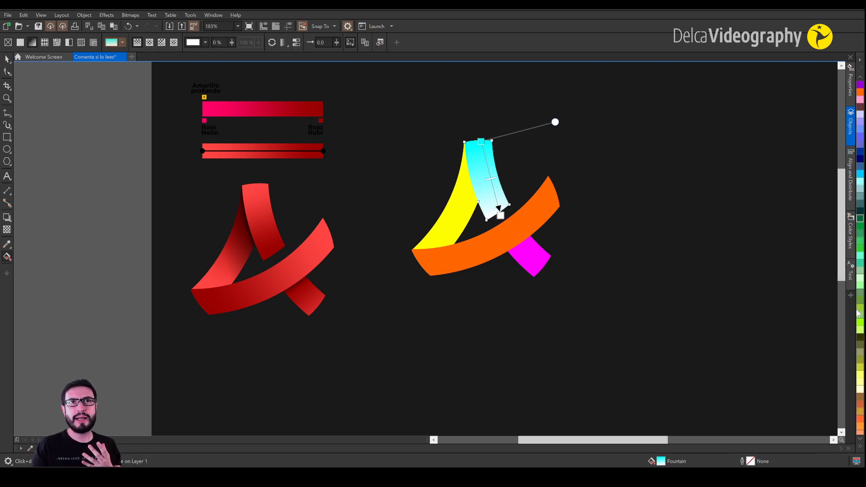
pyautogui.scroll(-3, 859, 314)
pyautogui.scroll(-5, 859, 310)
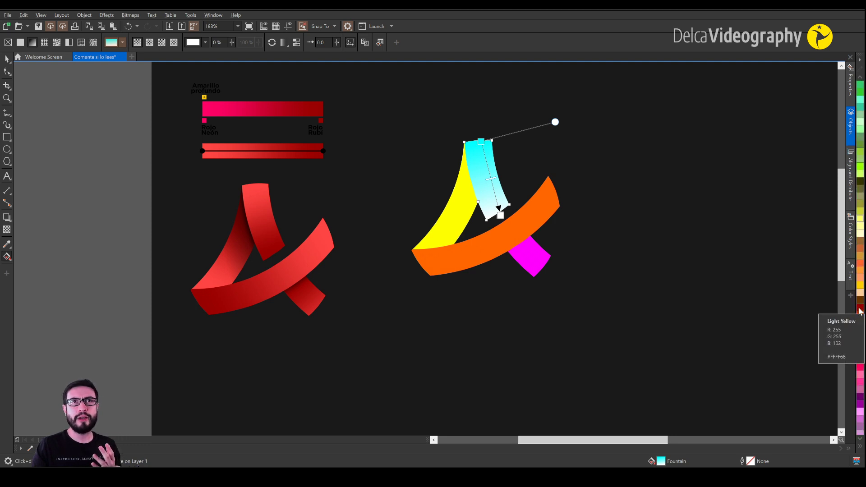
pyautogui.moveTo(860, 267); pyautogui.dragTo(481, 142)
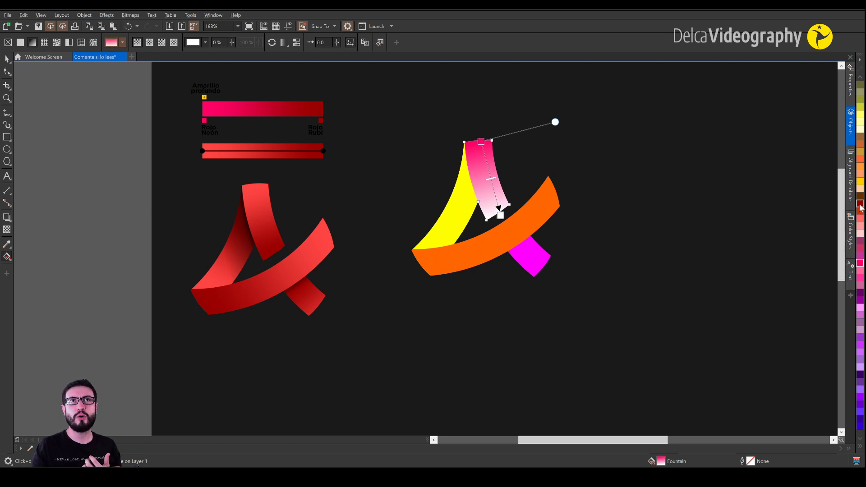
pyautogui.moveTo(860, 208); pyautogui.dragTo(500, 214)
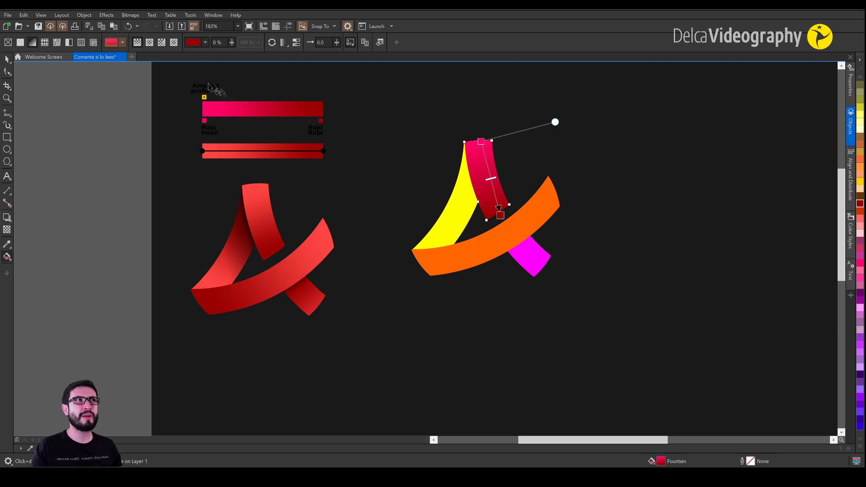
# Blend Deep Yellow (#FFCC00) into the neon red start color of the upper ribbon's gradient, making it a lighter warm red
pyautogui.click(8, 60)
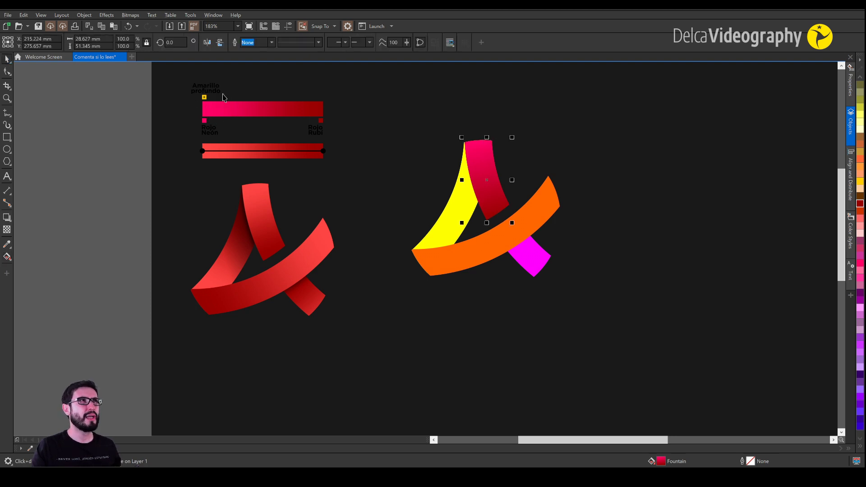
pyautogui.click(214, 90)
pyautogui.press('Escape')
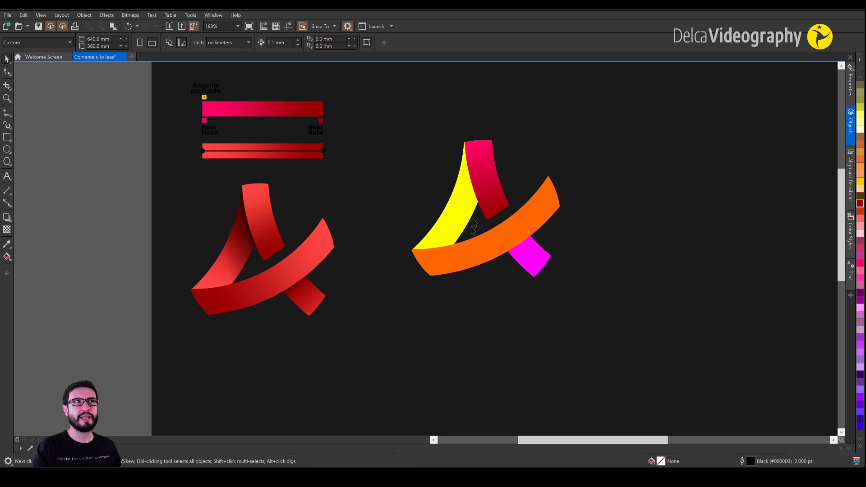
pyautogui.click(485, 154)
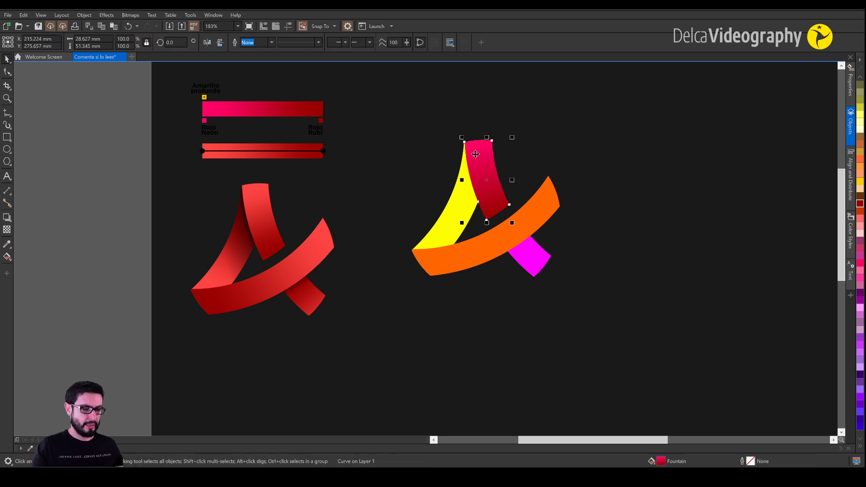
pyautogui.press('g')
pyautogui.click(481, 142)
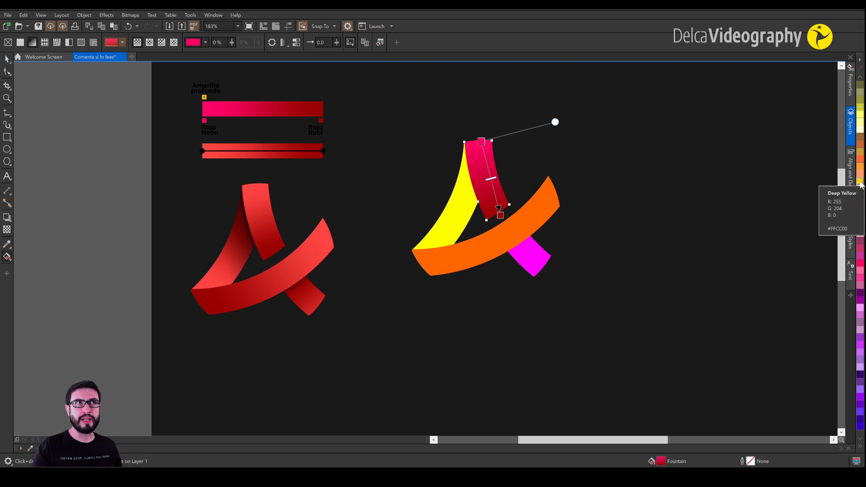
pyautogui.click(860, 181)
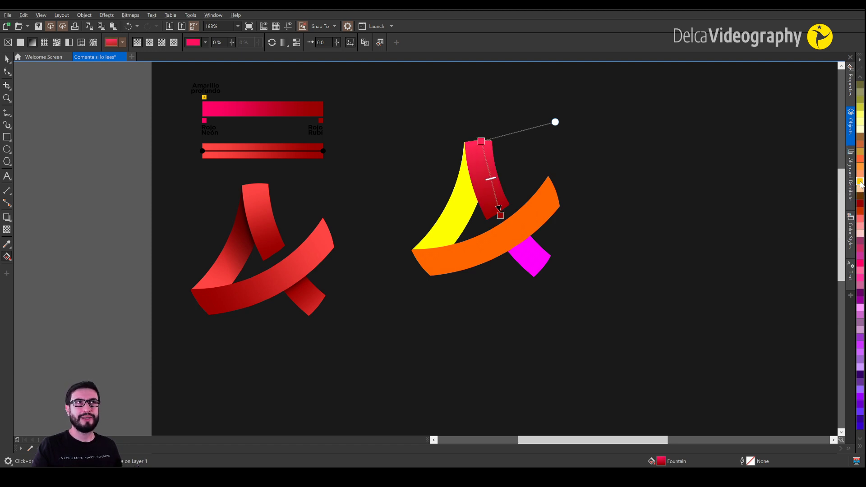
pyautogui.moveTo(860, 181); pyautogui.dragTo(198, 147)
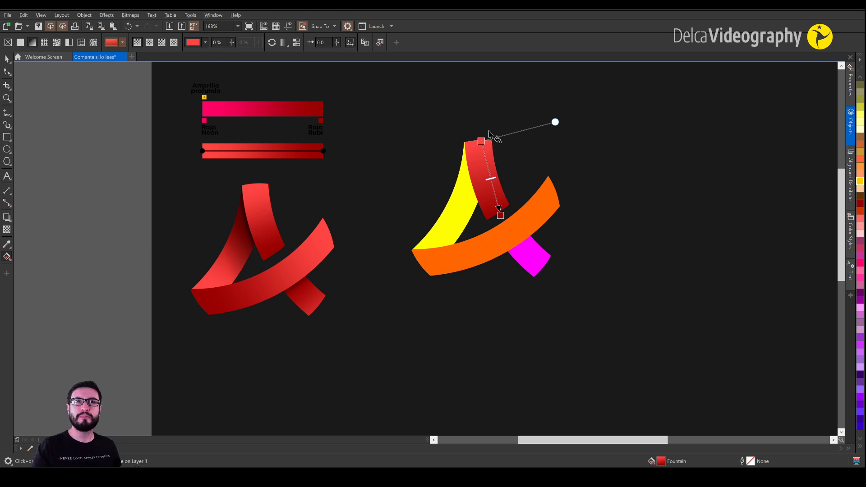
# Turn on smooth transition for the upper ribbon's gradient and shift its start point slightly above the ribbon's top edge
pyautogui.click(296, 42)
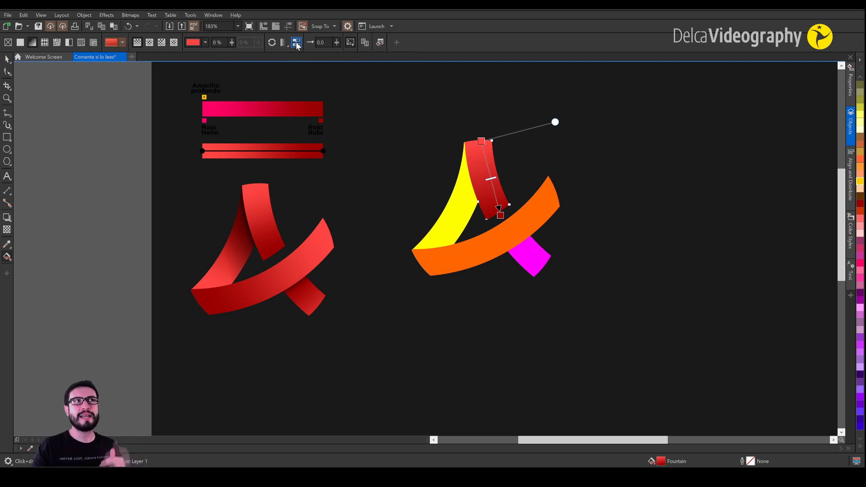
pyautogui.moveTo(481, 142); pyautogui.dragTo(477, 137)
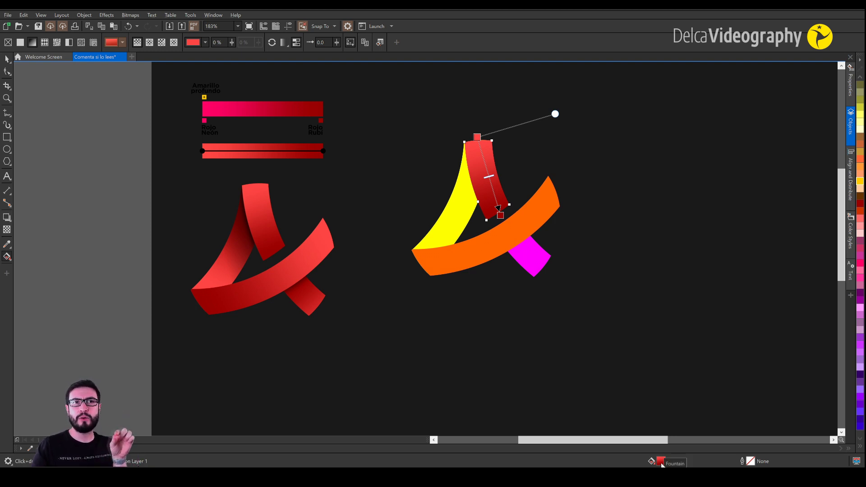
# Copy the red gradient onto the yellow ribbon piece and run it from light at the lower-left end to dark near the top
pyautogui.click(458, 215)
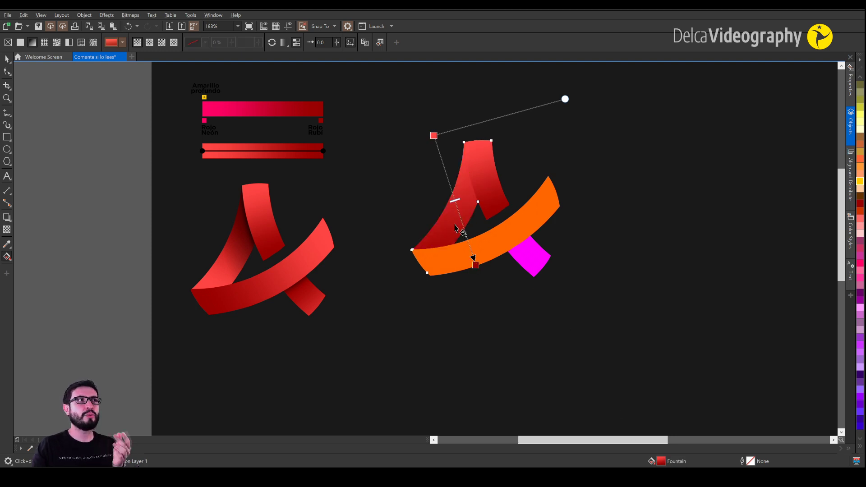
pyautogui.moveTo(424, 255); pyautogui.dragTo(474, 171)
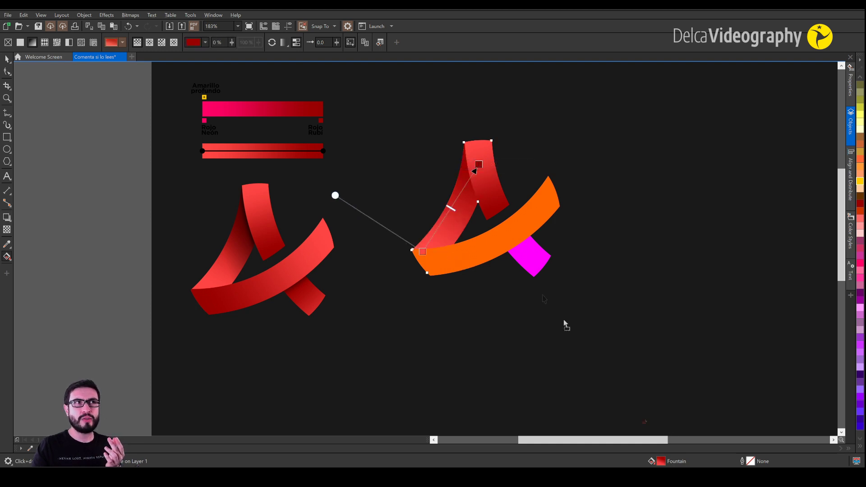
# Copy the red gradient onto the orange crossing band, with dark red at its lower-left end and the light start just beyond its upper-right end
pyautogui.click(474, 264)
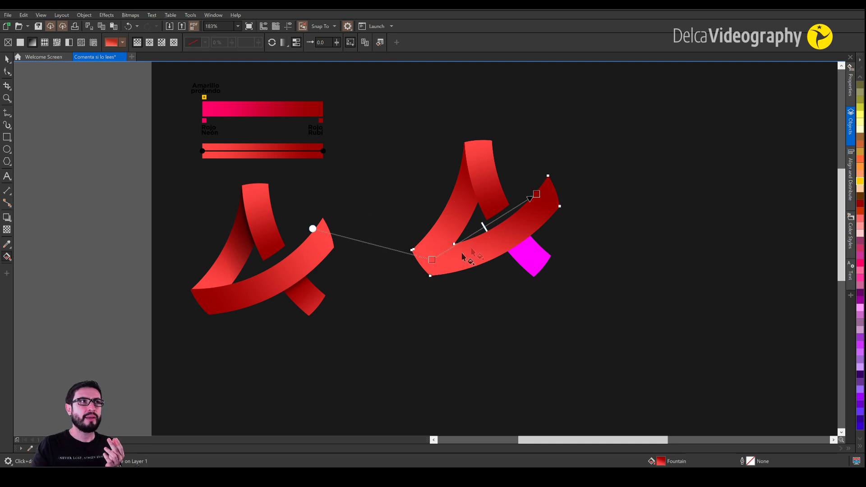
pyautogui.moveTo(559, 195); pyautogui.dragTo(628, 306)
pyautogui.press('Escape')
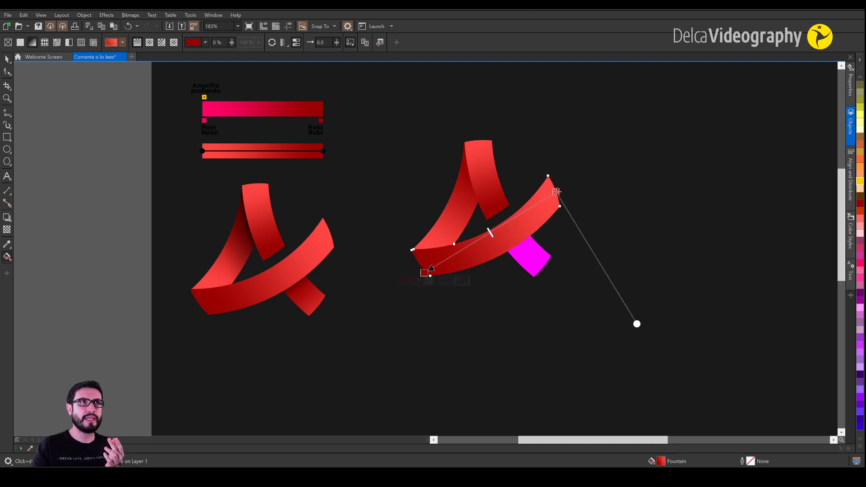
pyautogui.moveTo(567, 186); pyautogui.dragTo(655, 328)
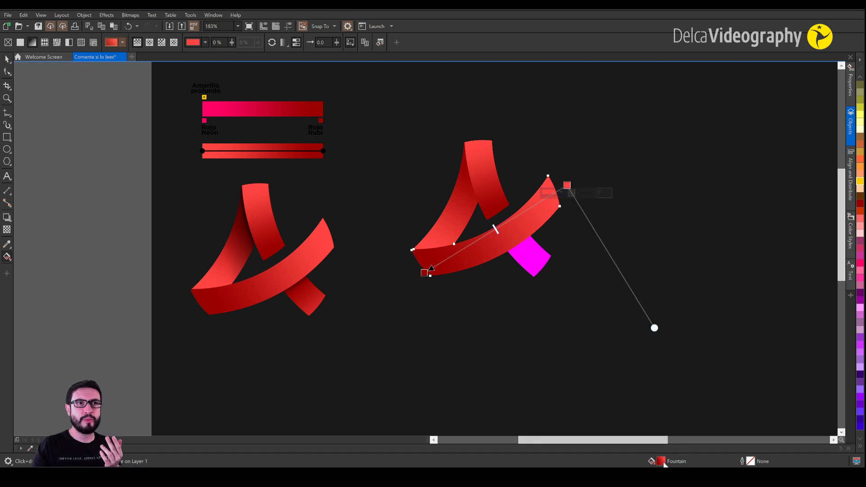
# Copy the red gradient onto the magenta foot piece, light beyond its outer end and dark under the band, and clear the selection
pyautogui.click(539, 270)
pyautogui.moveTo(554, 276)
pyautogui.mouseDown()
pyautogui.moveTo(506, 330)
pyautogui.moveTo(555, 276)
pyautogui.moveTo(562, 285)
pyautogui.mouseUp()
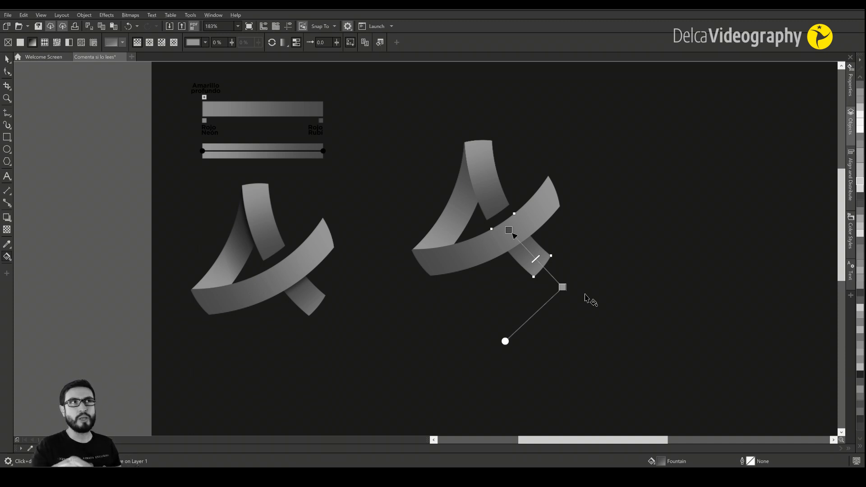
pyautogui.press('space')
pyautogui.click(588, 252)
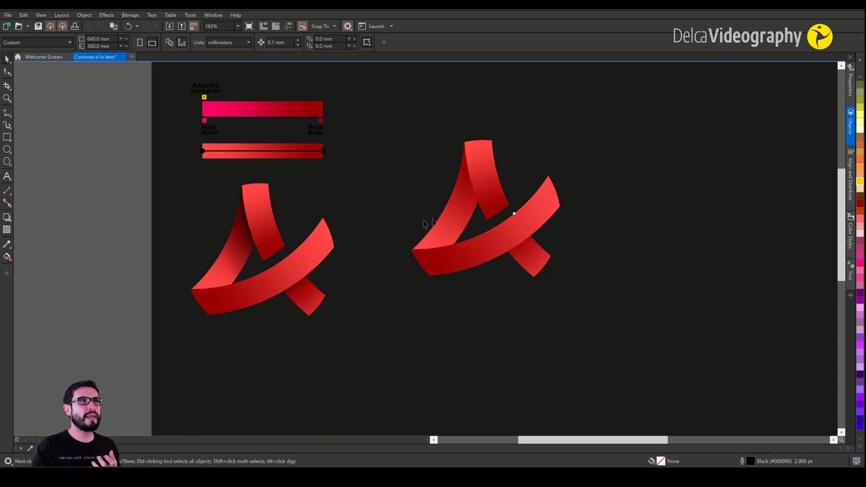
# Duplicate the left ribbon piece in place and fill the copy with black for shading
pyautogui.click(466, 217)
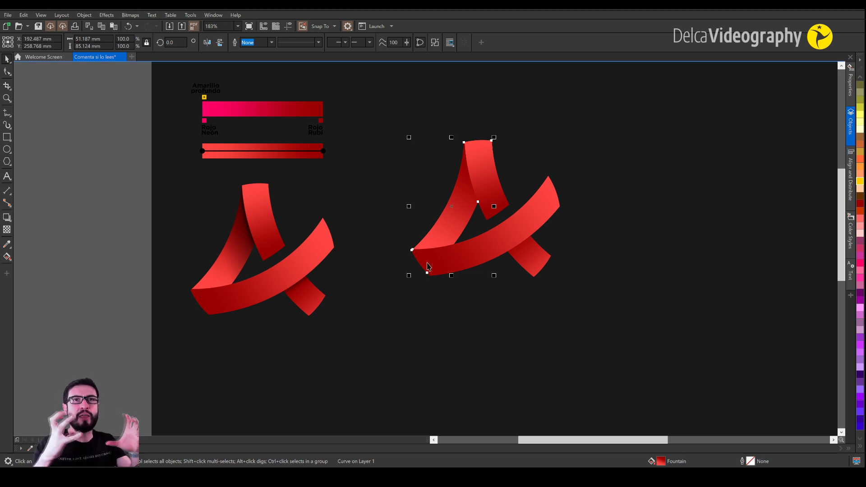
pyautogui.scroll(8, 860, 164)
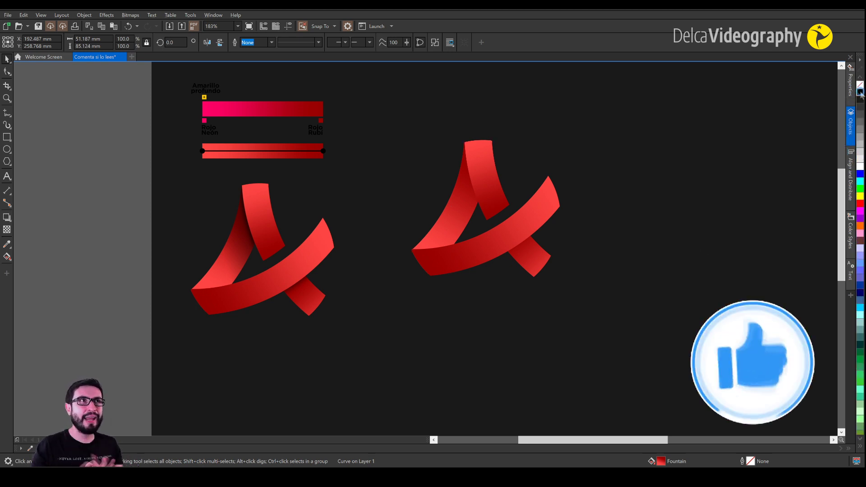
pyautogui.click(860, 92)
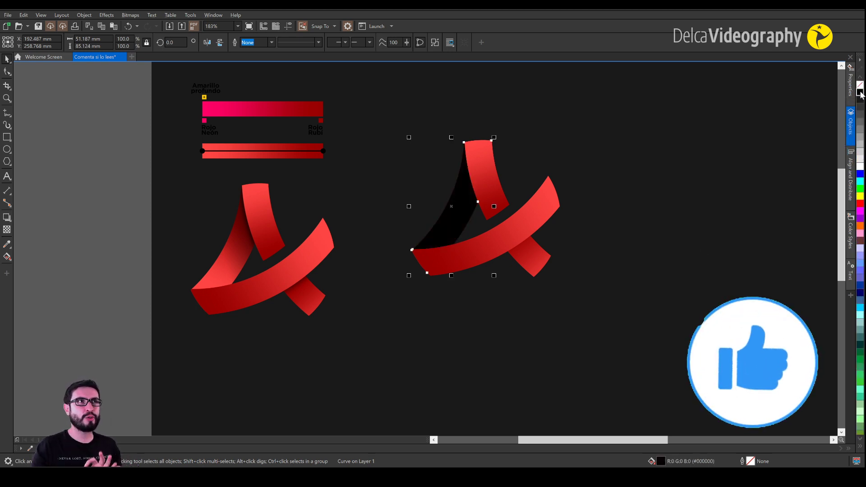
# Apply a linear transparency to the black copy, fading from opaque near the top fold to transparent toward the lower left
pyautogui.click(6, 230)
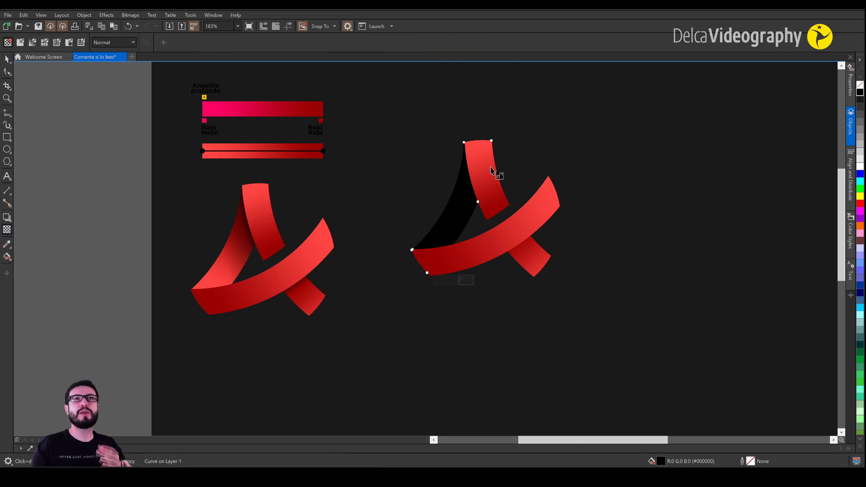
pyautogui.moveTo(500, 143); pyautogui.dragTo(450, 227)
pyautogui.moveTo(584, 193); pyautogui.dragTo(533, 218)
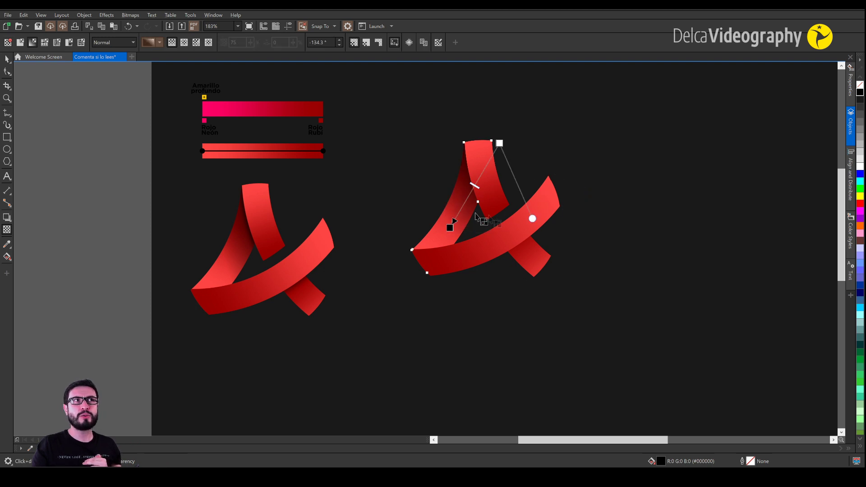
pyautogui.click(439, 296)
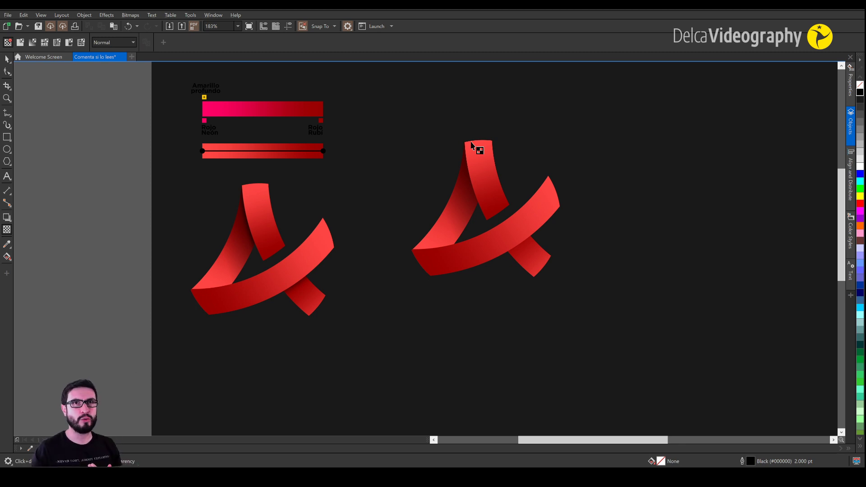
# Add a soft black drop shadow to the upper ribbon piece, offset about -1.5 mm horizontally and -1.9 mm vertically
pyautogui.press('space')
pyautogui.click(483, 171)
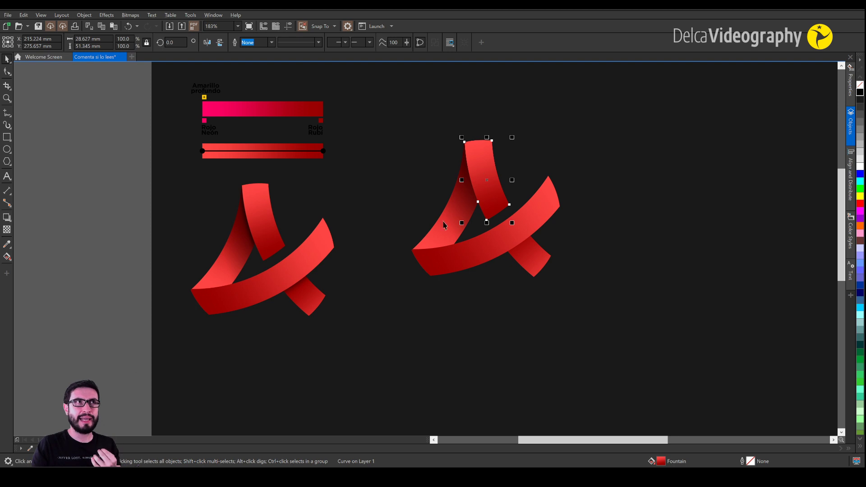
pyautogui.click(8, 220)
pyautogui.click(55, 219)
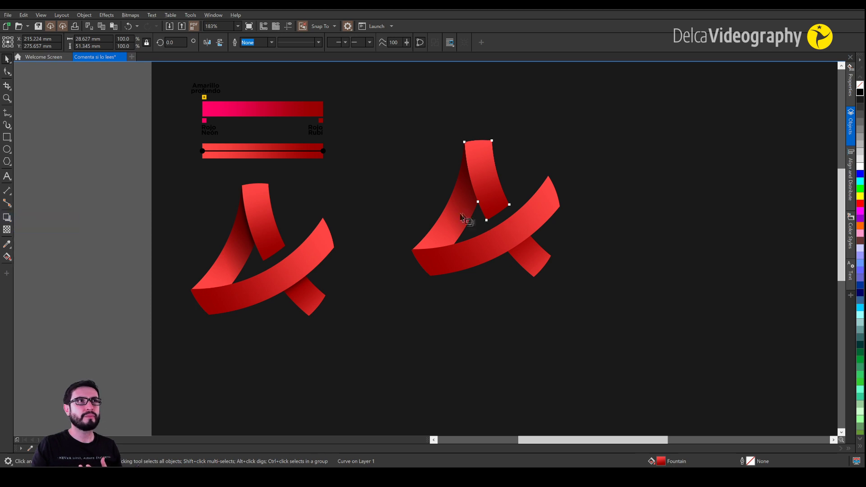
pyautogui.moveTo(487, 181); pyautogui.dragTo(463, 211)
pyautogui.moveTo(464, 213); pyautogui.dragTo(462, 211)
pyautogui.press('space')
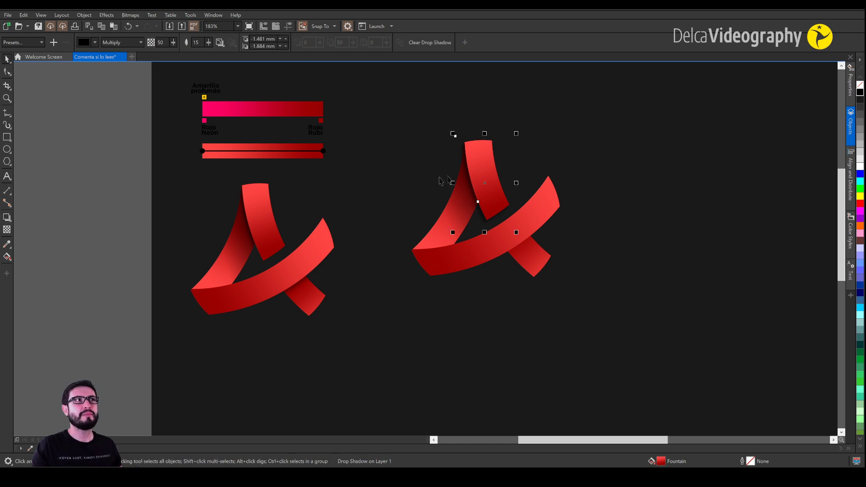
# Break the drop shadow apart from the upper ribbon piece
pyautogui.scroll(4, 496, 162)
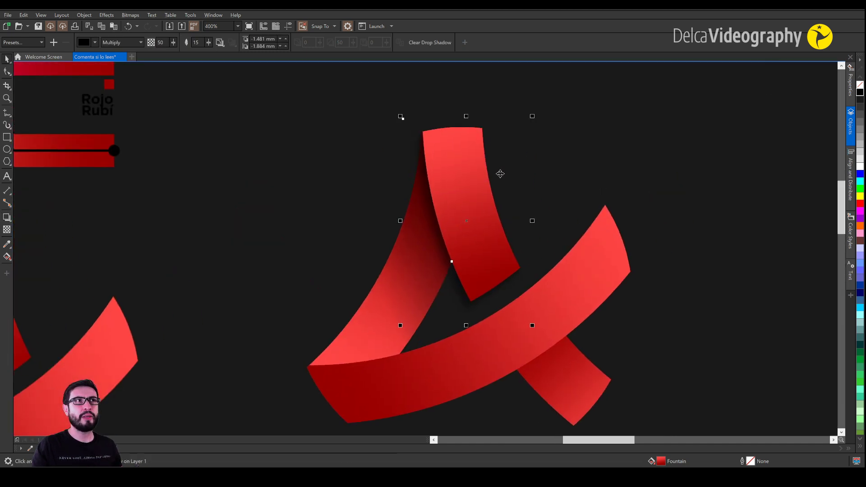
pyautogui.moveTo(501, 174); pyautogui.dragTo(477, 156)
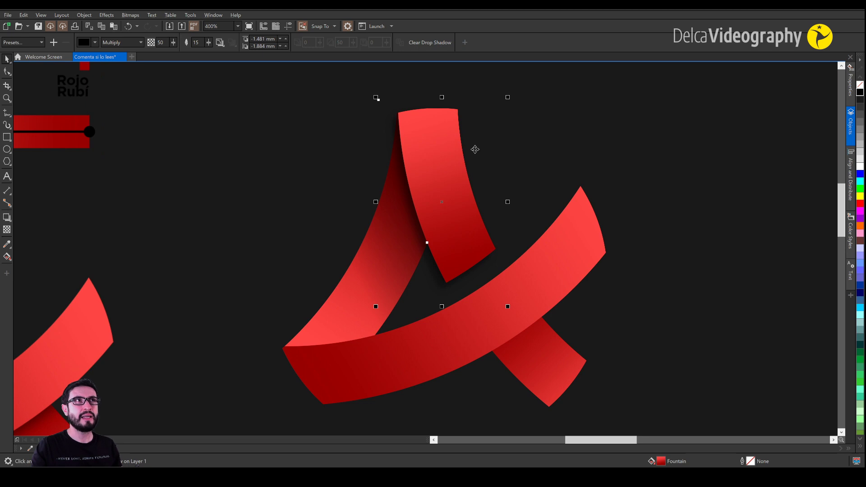
pyautogui.click(474, 153)
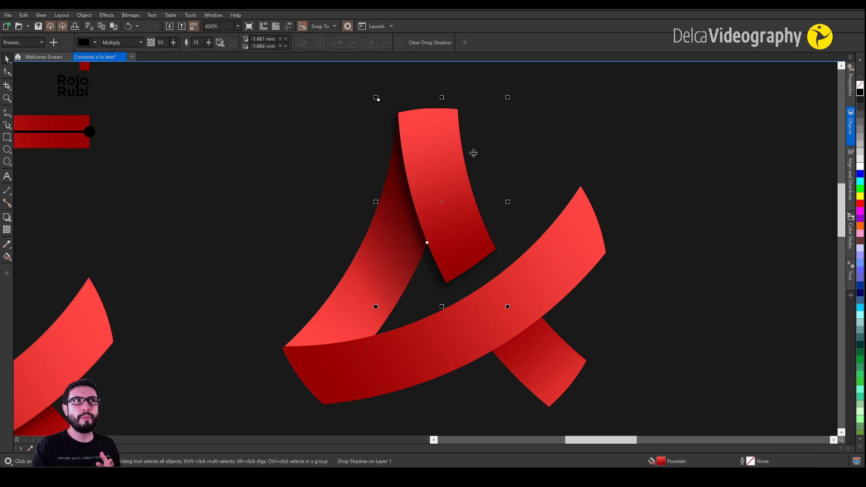
pyautogui.rightClick(473, 153)
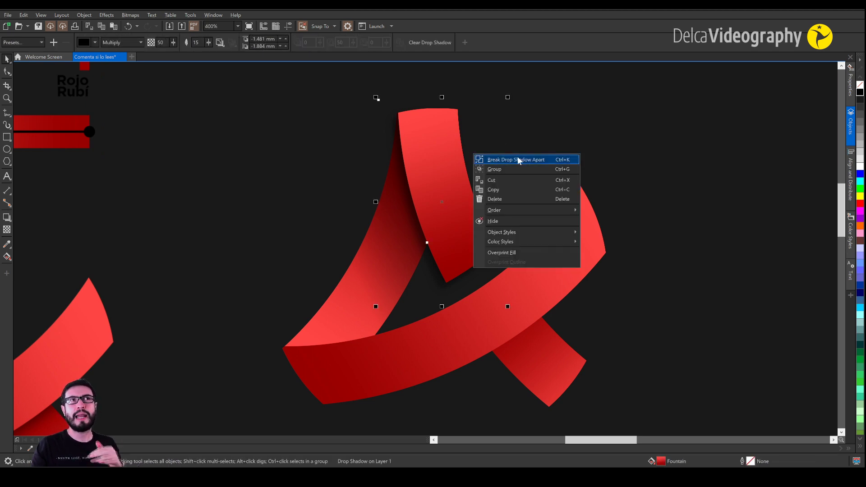
pyautogui.click(565, 160)
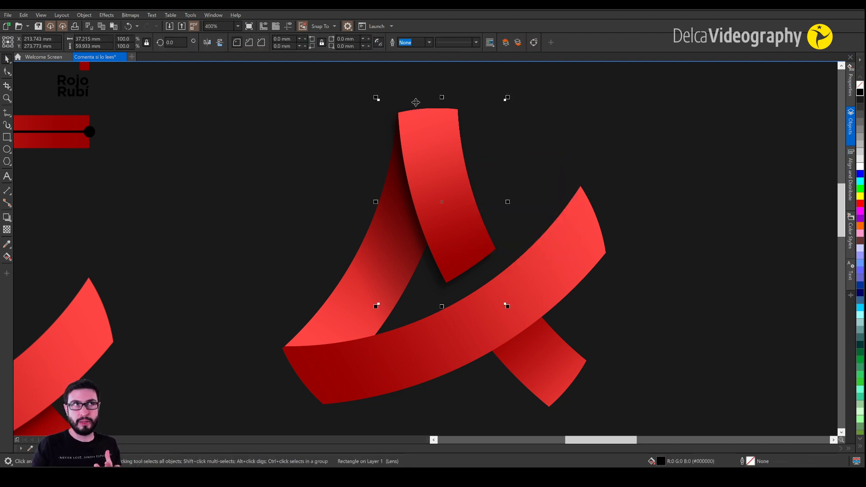
# PowerClip the detached shadow inside the black shading copy over the left ribbon piece and clear the selection
pyautogui.rightClick(415, 103)
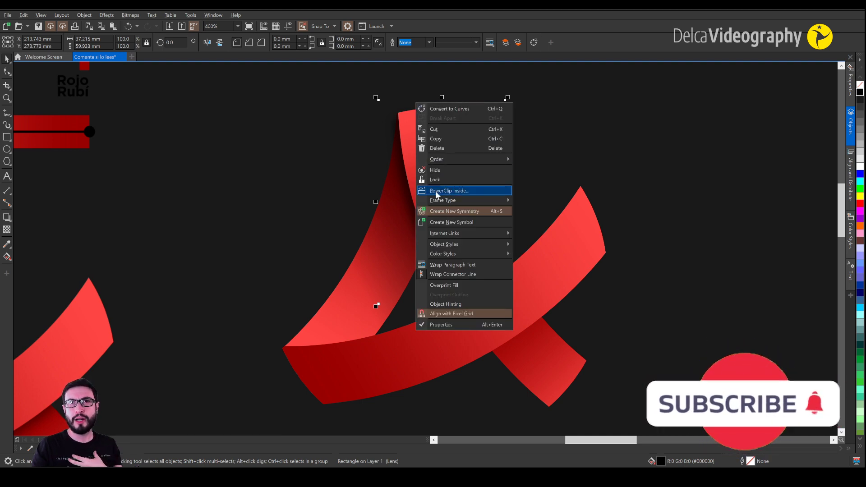
pyautogui.click(467, 194)
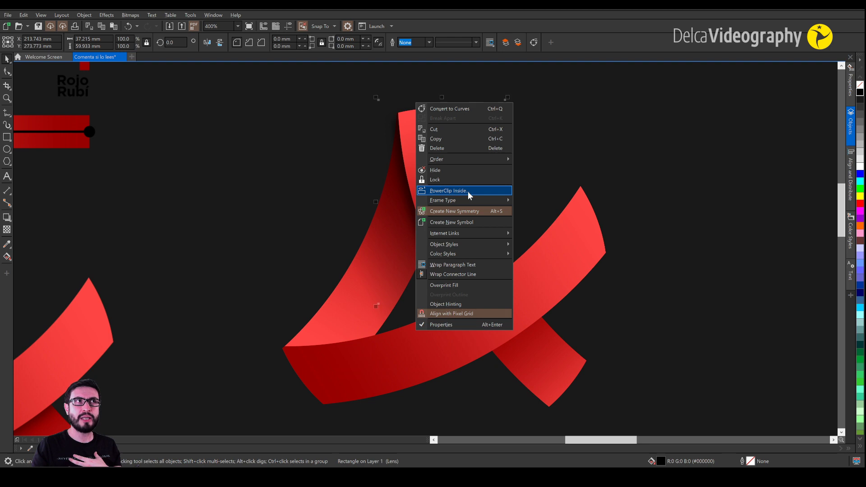
pyautogui.click(296, 341)
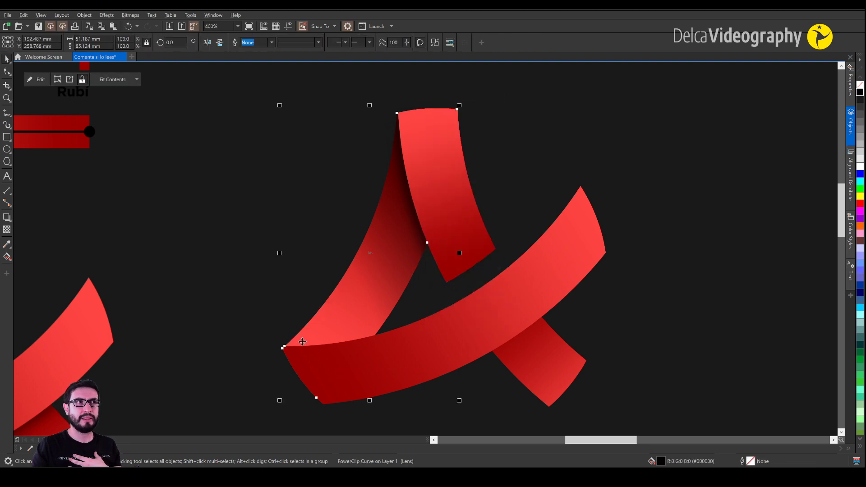
pyautogui.moveTo(368, 253); pyautogui.dragTo(262, 243)
pyautogui.hotkey('ctrl', 'z')
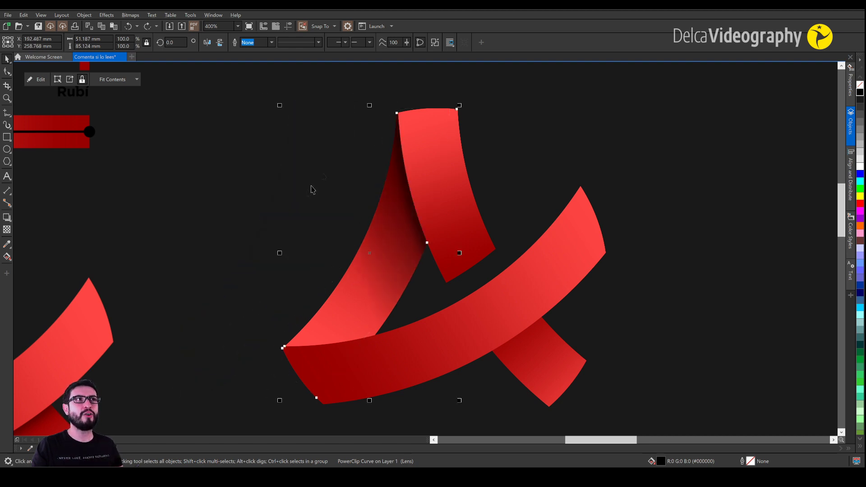
pyautogui.click(503, 176)
# Add a black drop shadow to the long lower band, offset about 3.2 mm horizontally and -2.7 mm vertically
pyautogui.scroll(-1, 478, 188)
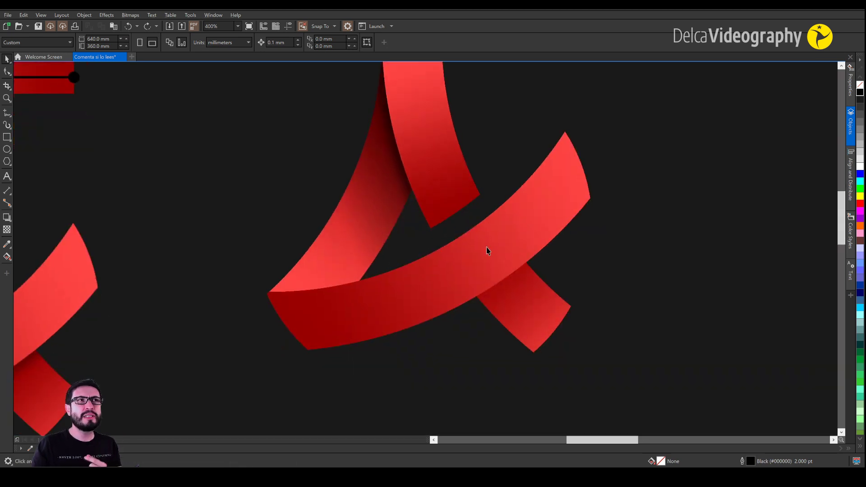
pyautogui.click(486, 248)
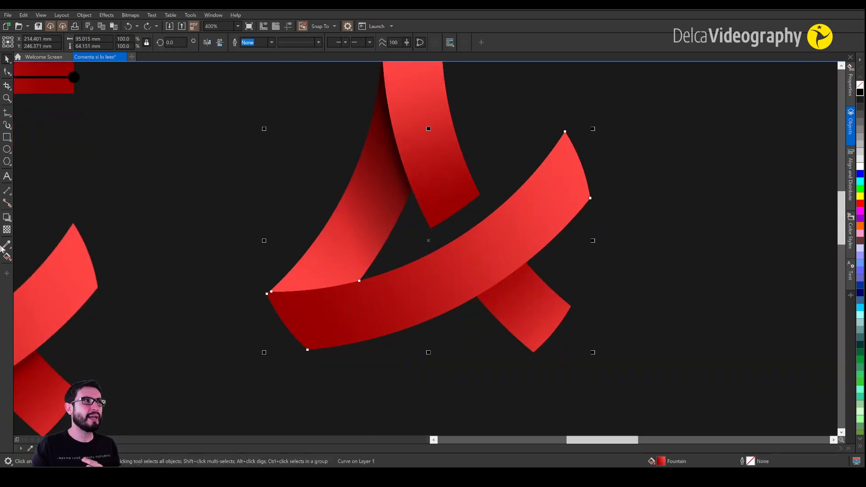
pyautogui.click(7, 217)
pyautogui.moveTo(468, 251); pyautogui.dragTo(560, 277)
pyautogui.moveTo(586, 242); pyautogui.dragTo(568, 358)
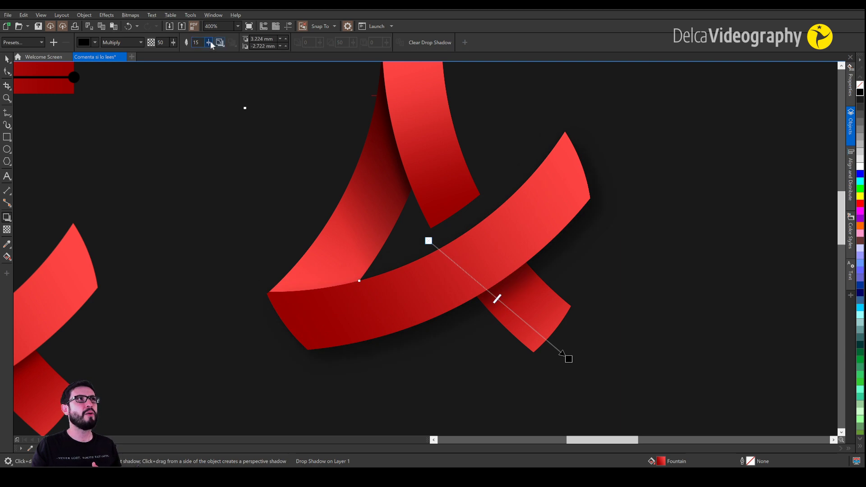
# Set the feathering of the lower band's shadow to 10
pyautogui.write('1')
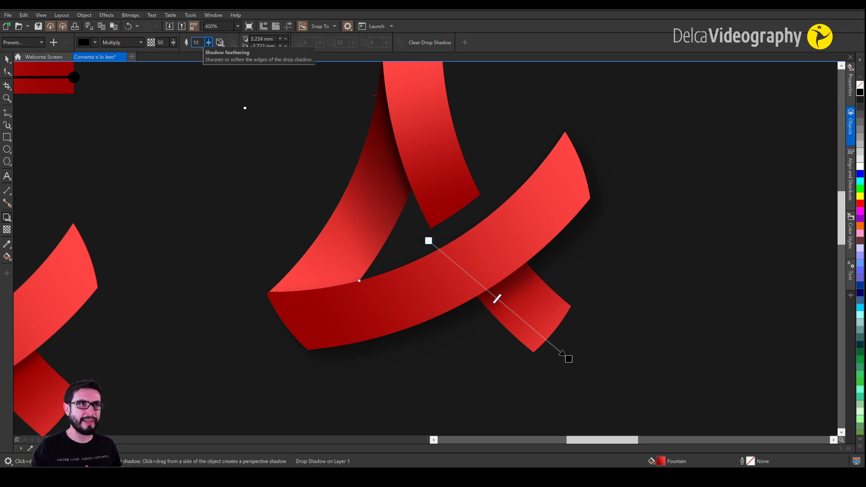
pyautogui.write('0')
pyautogui.press('Return')
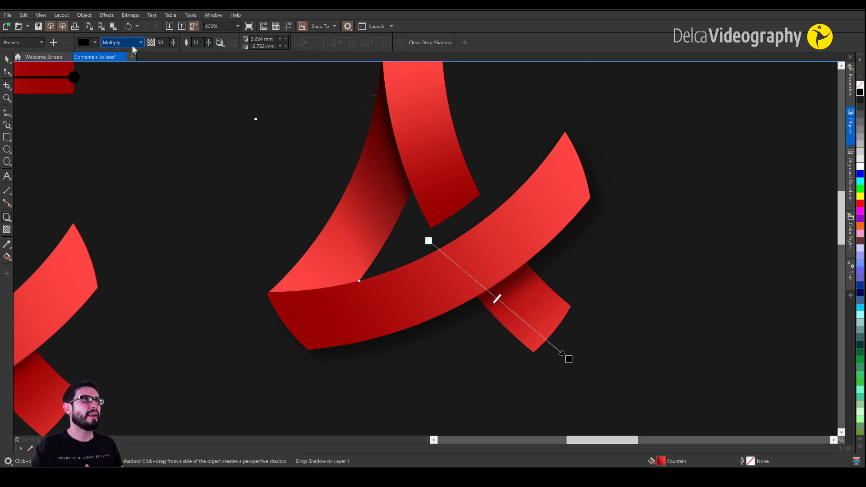
pyautogui.press('space')
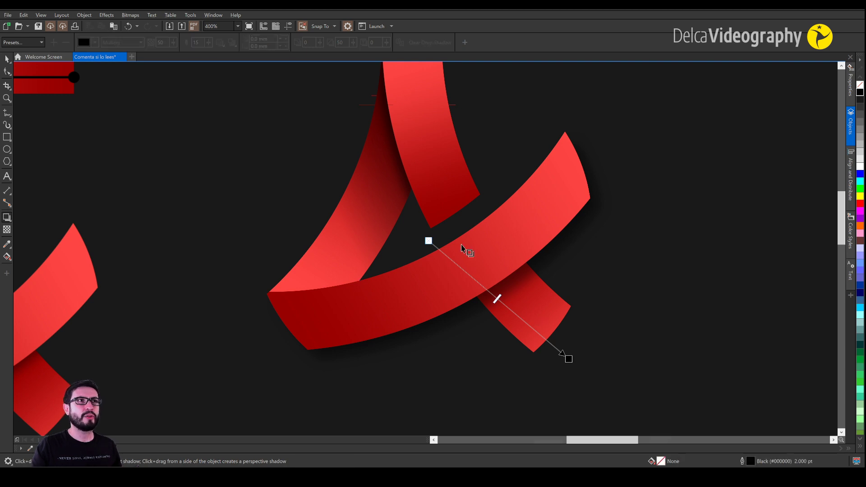
# Break the lower band's shadow apart and move it below all the ribbon pieces in the stacking order
pyautogui.scroll(-2, 462, 248)
pyautogui.click(523, 244)
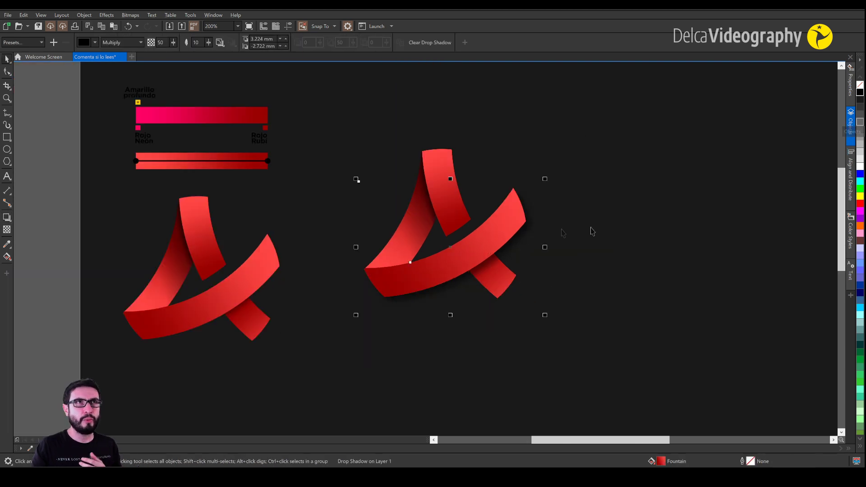
pyautogui.click(850, 127)
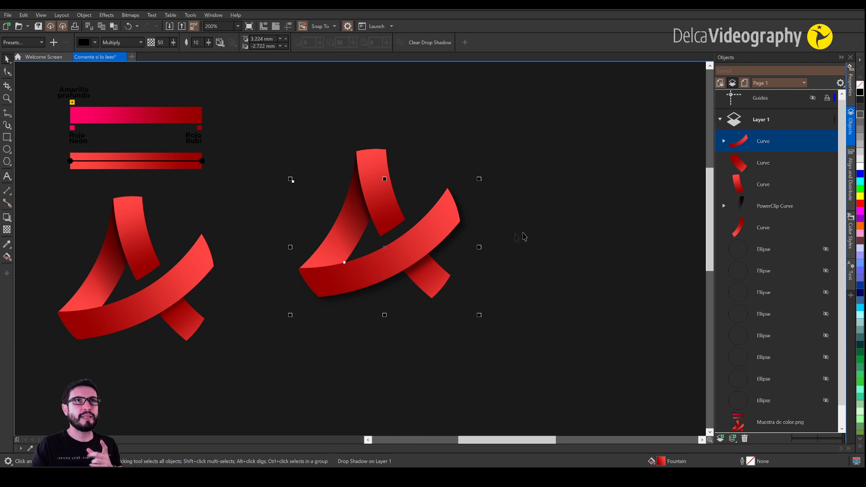
pyautogui.rightClick(463, 230)
pyautogui.click(479, 237)
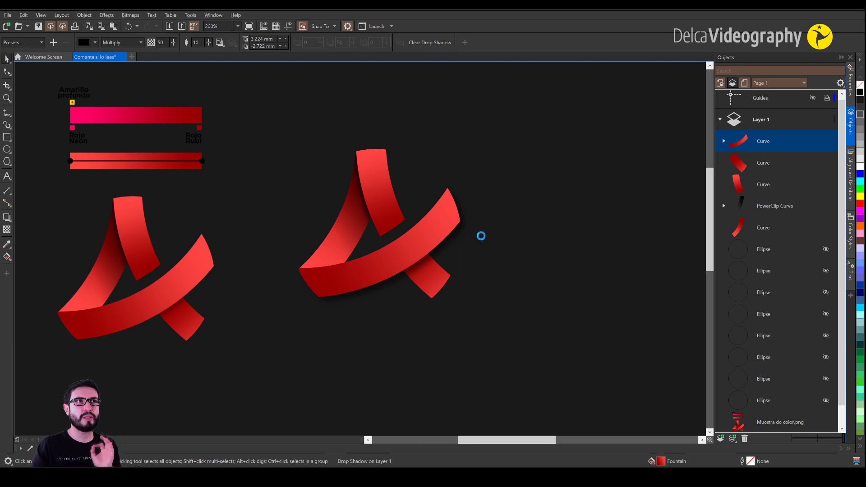
pyautogui.moveTo(741, 158); pyautogui.dragTo(739, 256)
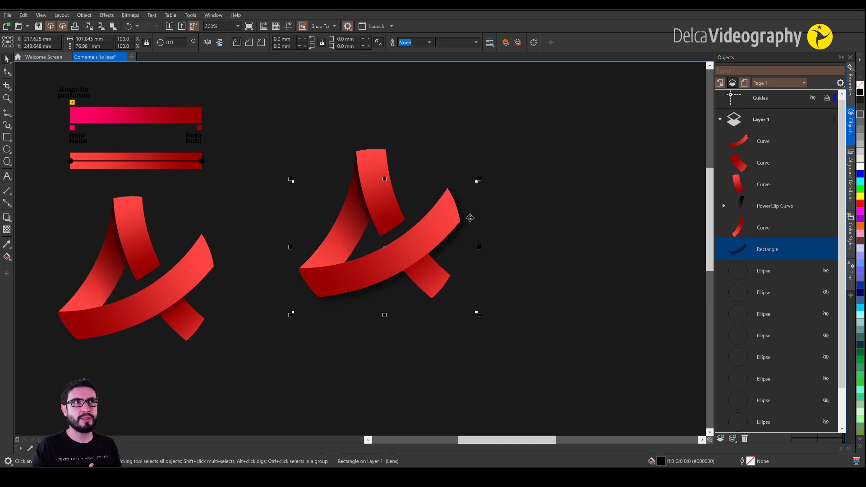
# PowerClip the band's detached shadow inside the short foot piece
pyautogui.rightClick(469, 217)
pyautogui.click(509, 310)
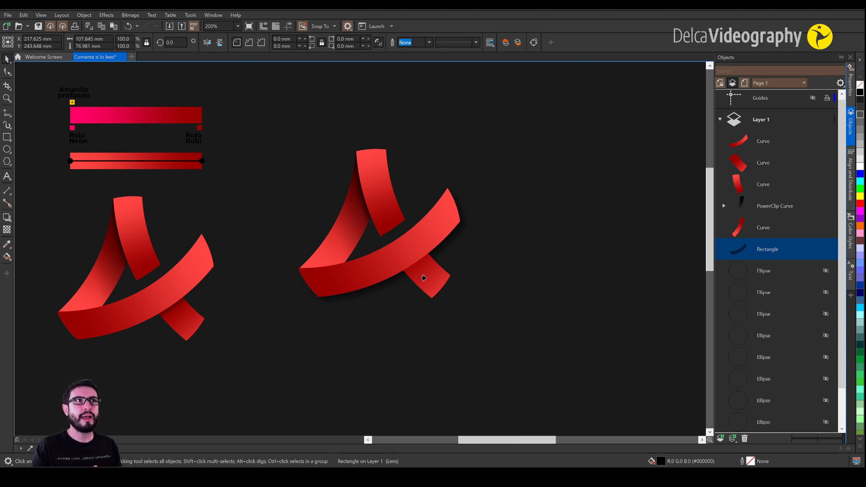
pyautogui.click(429, 278)
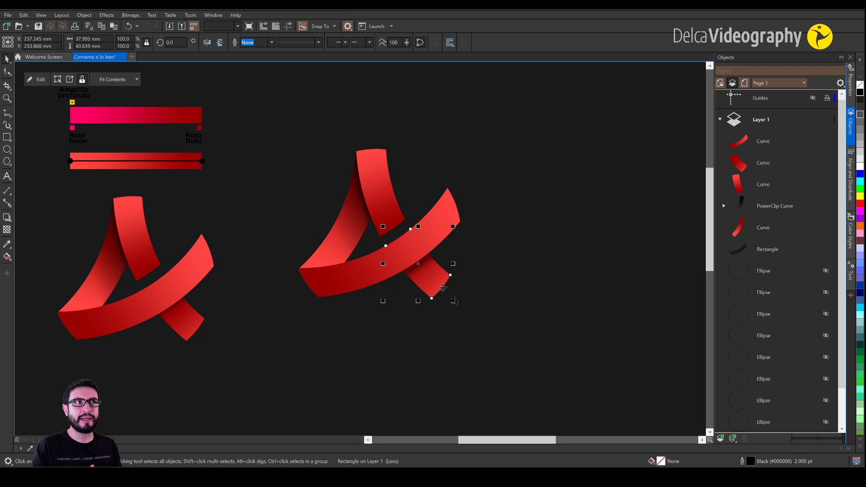
# Group the five pieces of the rebuilt logo and move the group slightly to the right, away from the reference
pyautogui.moveTo(267, 119); pyautogui.dragTo(502, 348)
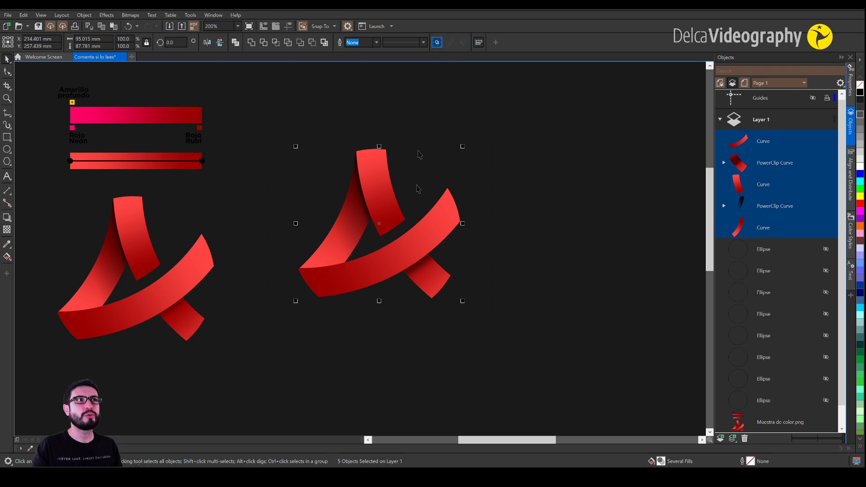
pyautogui.hotkey('ctrl', 'g')
pyautogui.moveTo(427, 232); pyautogui.dragTo(475, 260)
# Add a drop shadow to the grouped logo and clear the selection
pyautogui.click(6, 218)
pyautogui.moveTo(438, 223); pyautogui.dragTo(354, 161)
pyautogui.press('space')
pyautogui.click(546, 338)
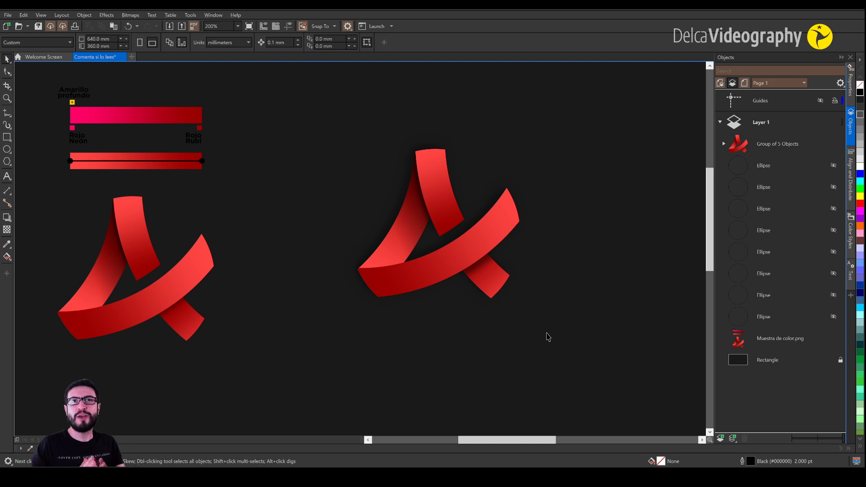